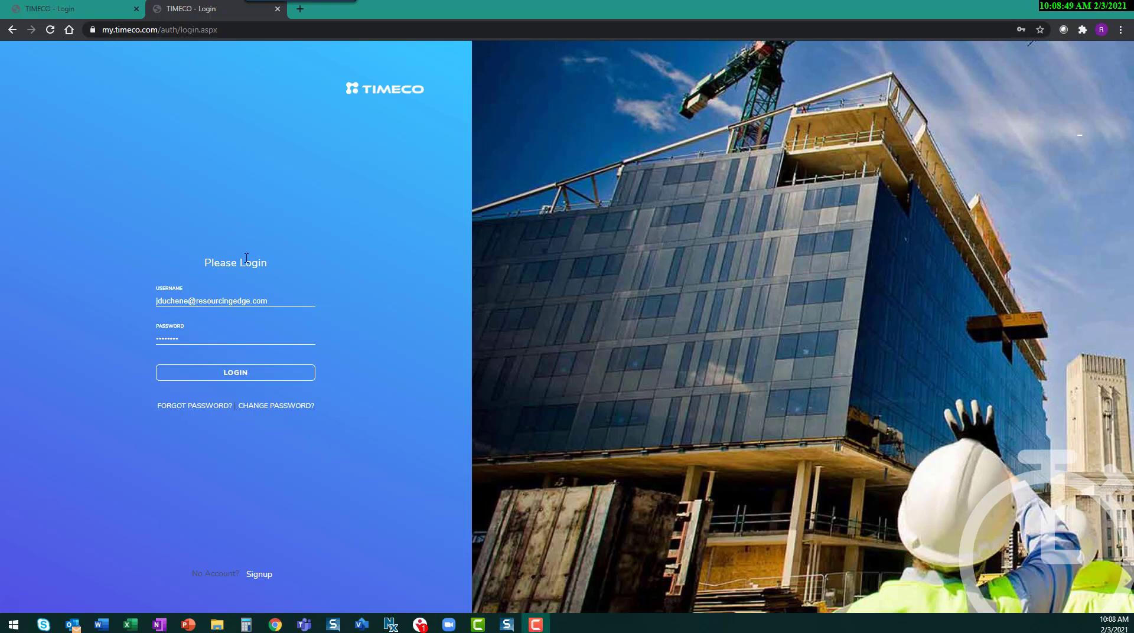
Step: Log in with the prefilled credentials and remove the Overtime - Current Pay Period widget from the dashboard
click(253, 373)
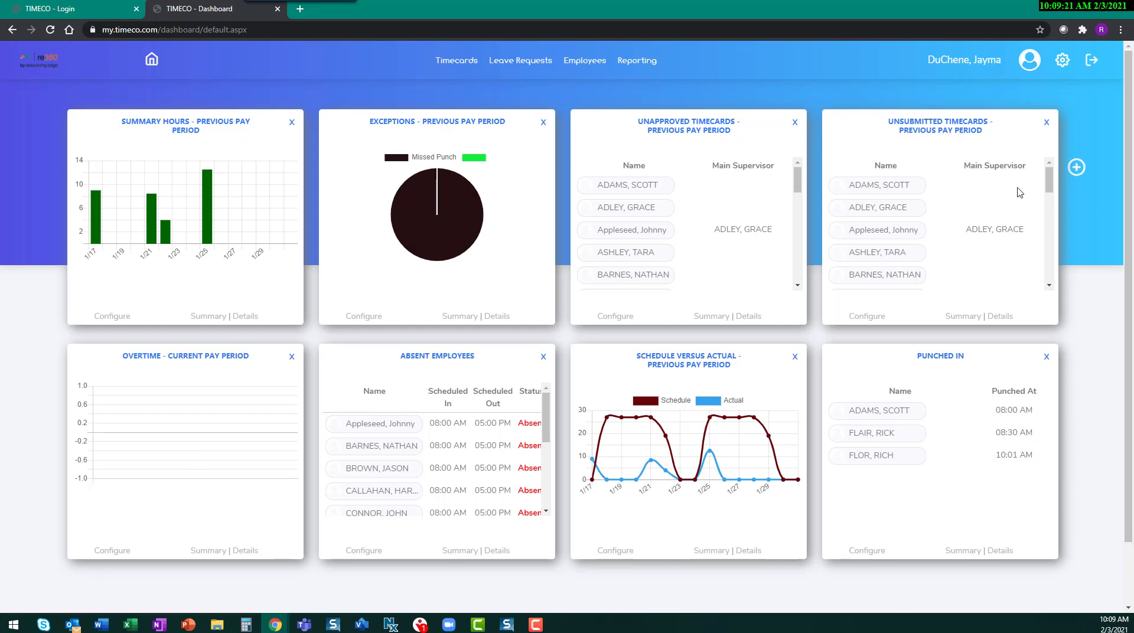
click(291, 358)
click(664, 114)
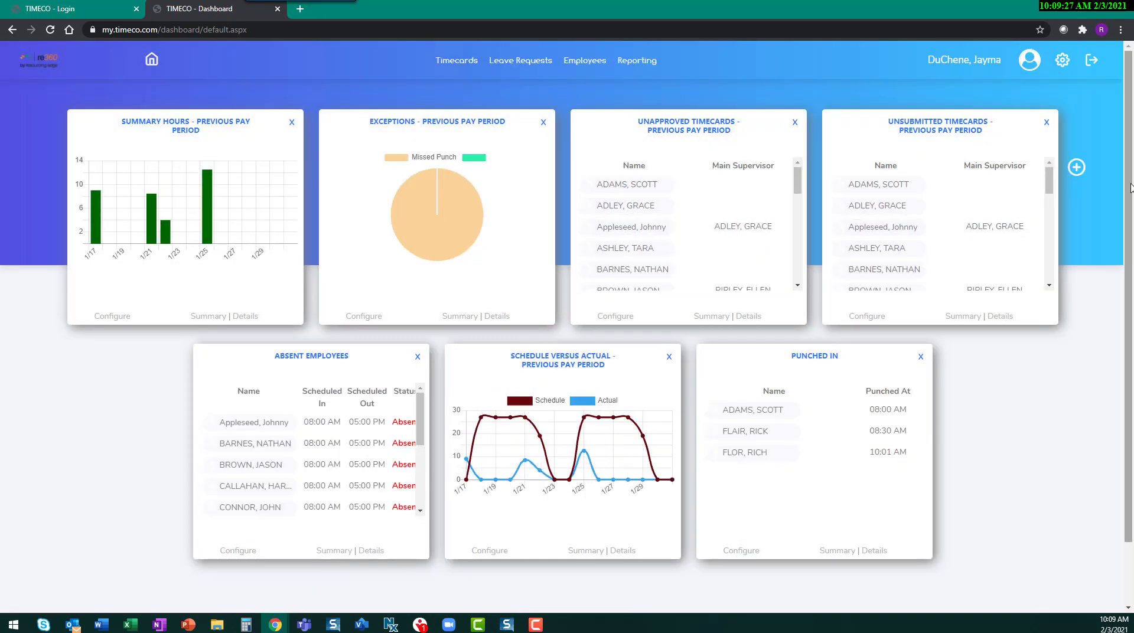
Step: Review the widgets available to add to the dashboard and close the list without adding one
click(1077, 169)
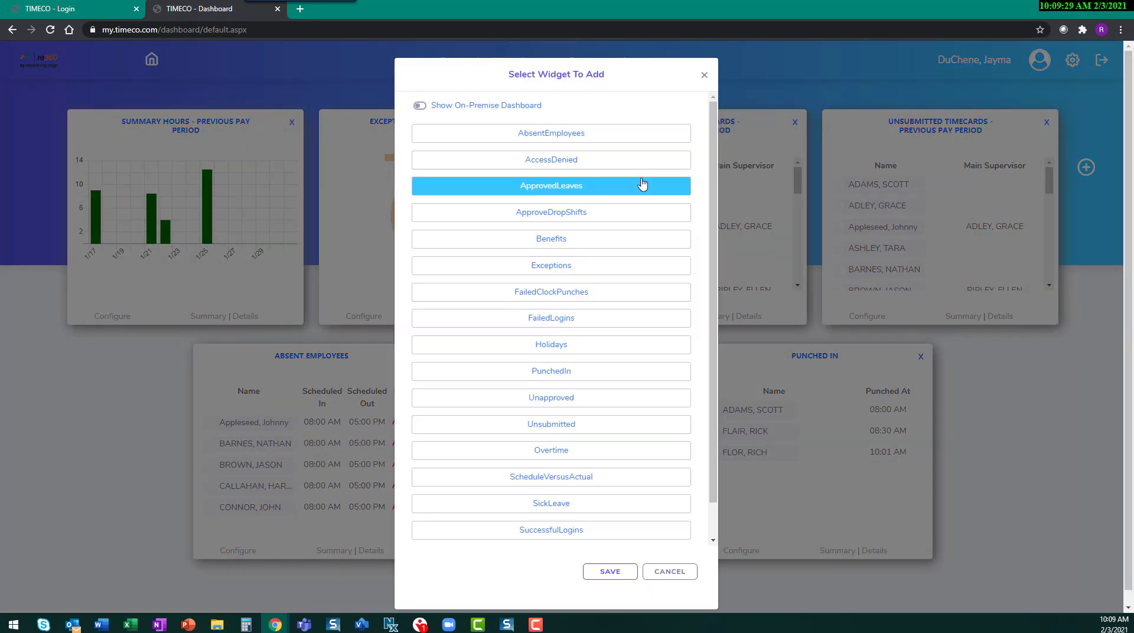
scroll(579, 216, down, 1)
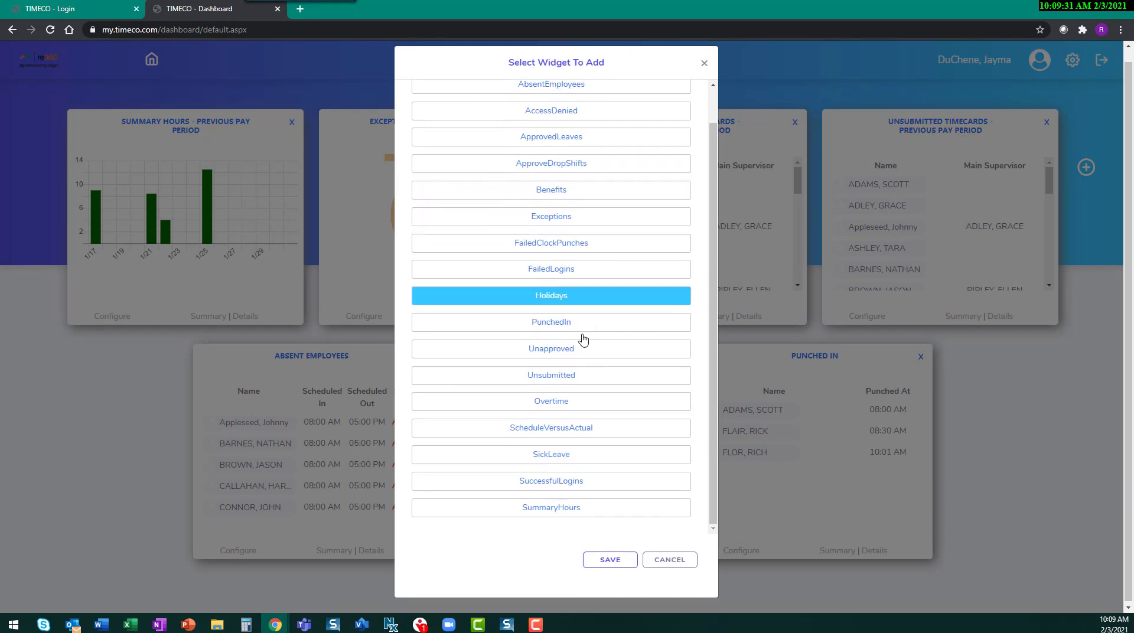
click(660, 561)
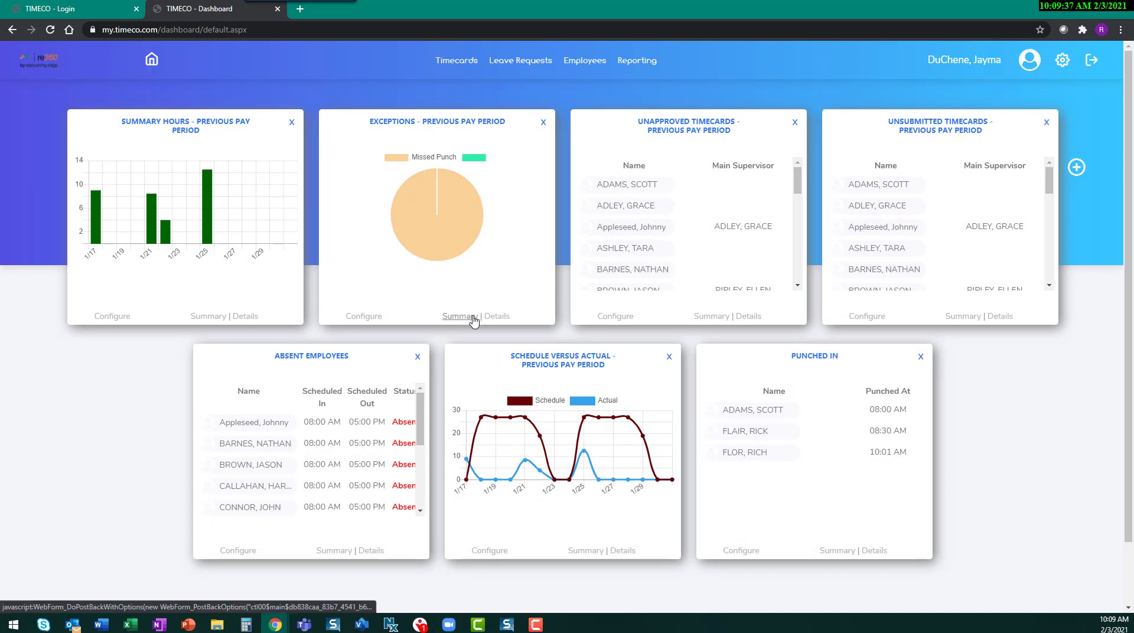
Step: Show the details of the Exceptions widget, view the listed employee's timecard, and return to the dashboard
click(508, 318)
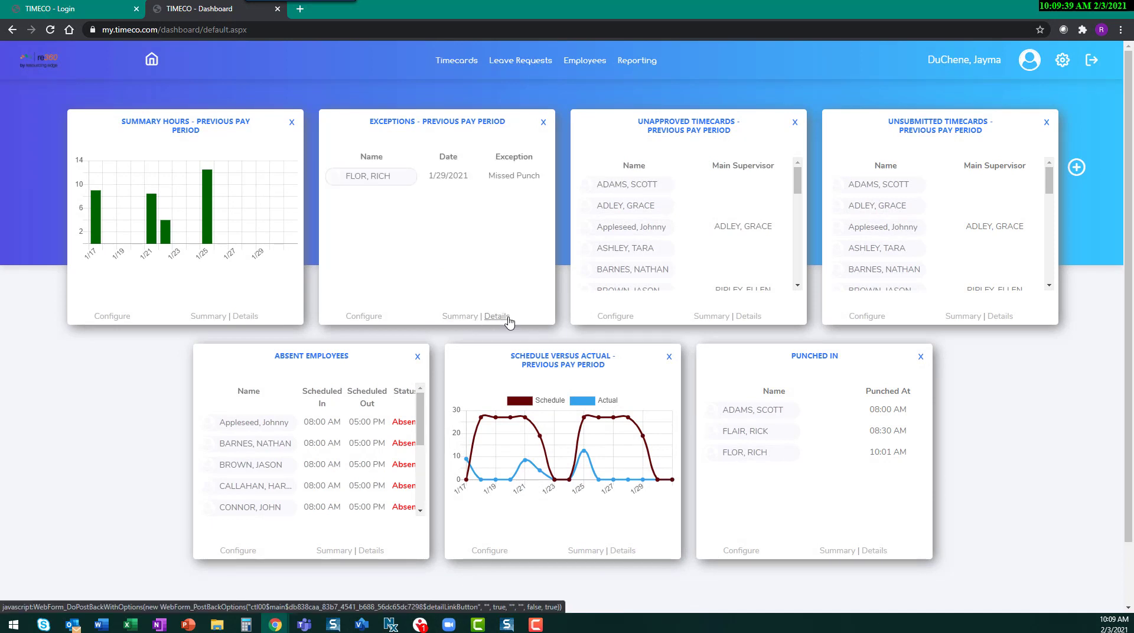
click(376, 183)
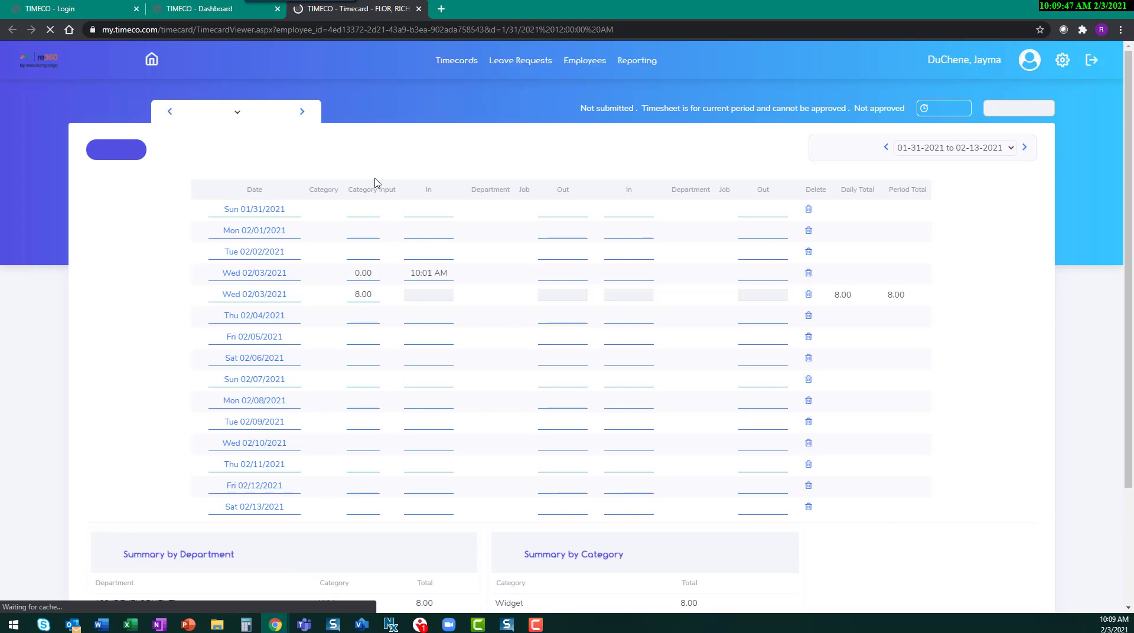
key(ctrl+Page_Up)
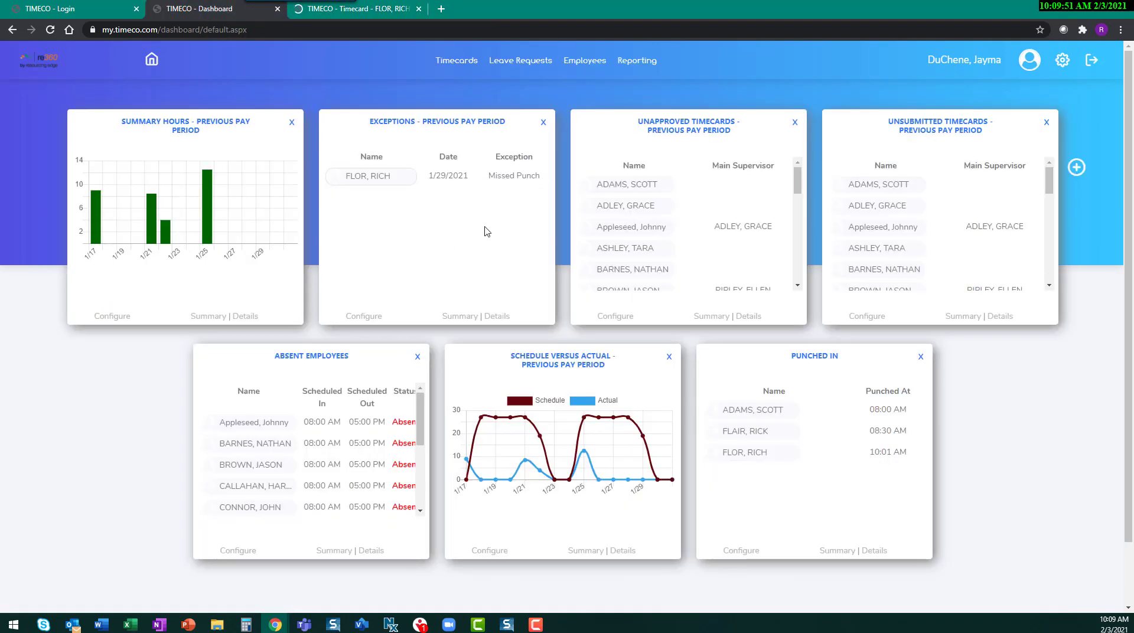
click(460, 61)
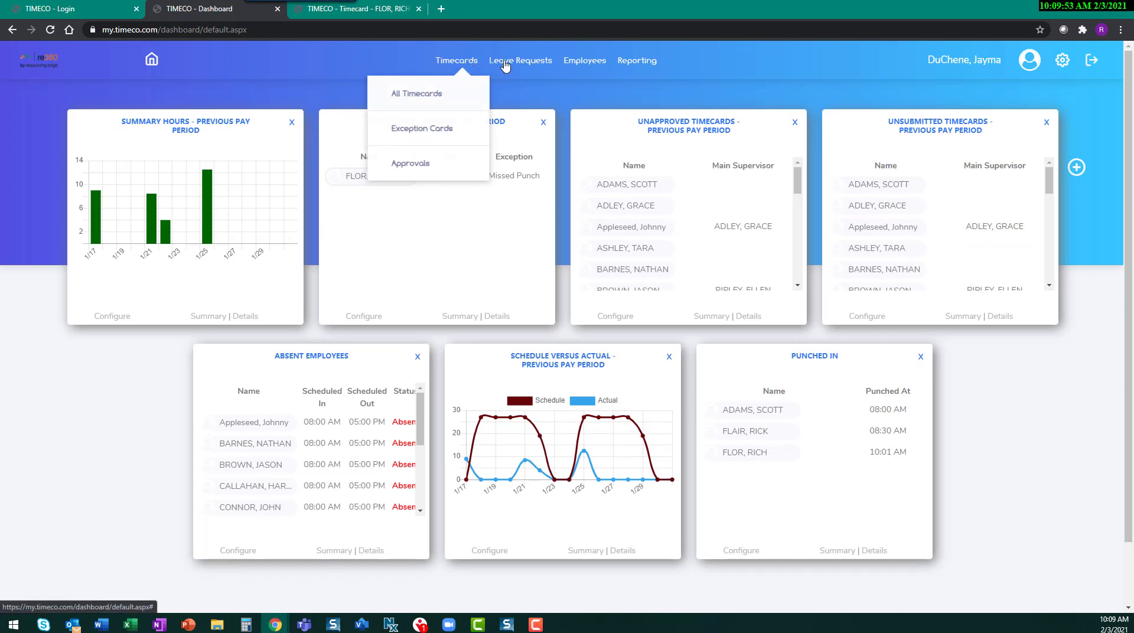
mouse_move(641, 66)
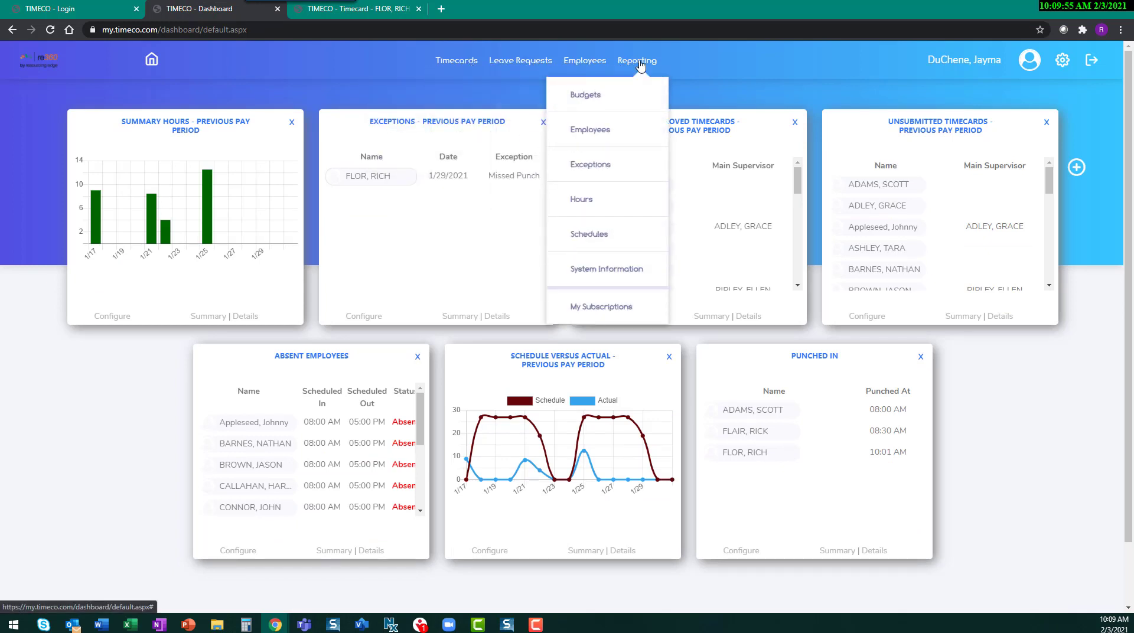
mouse_move(1063, 66)
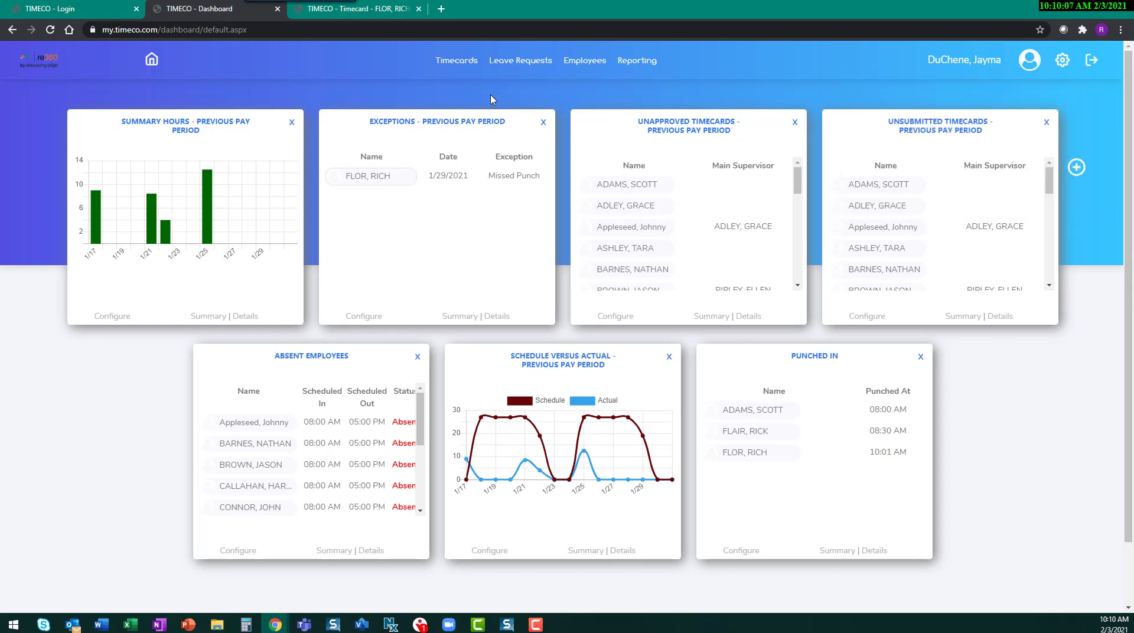
Step: Open the list of all timecards and view its search filters without applying any
mouse_move(465, 67)
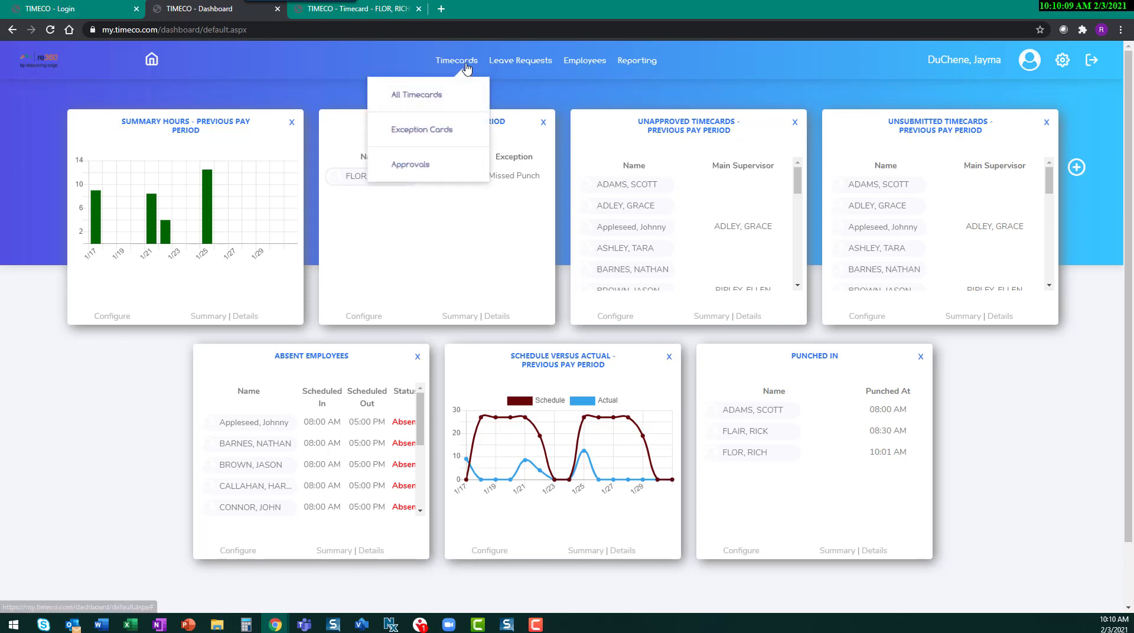
click(437, 99)
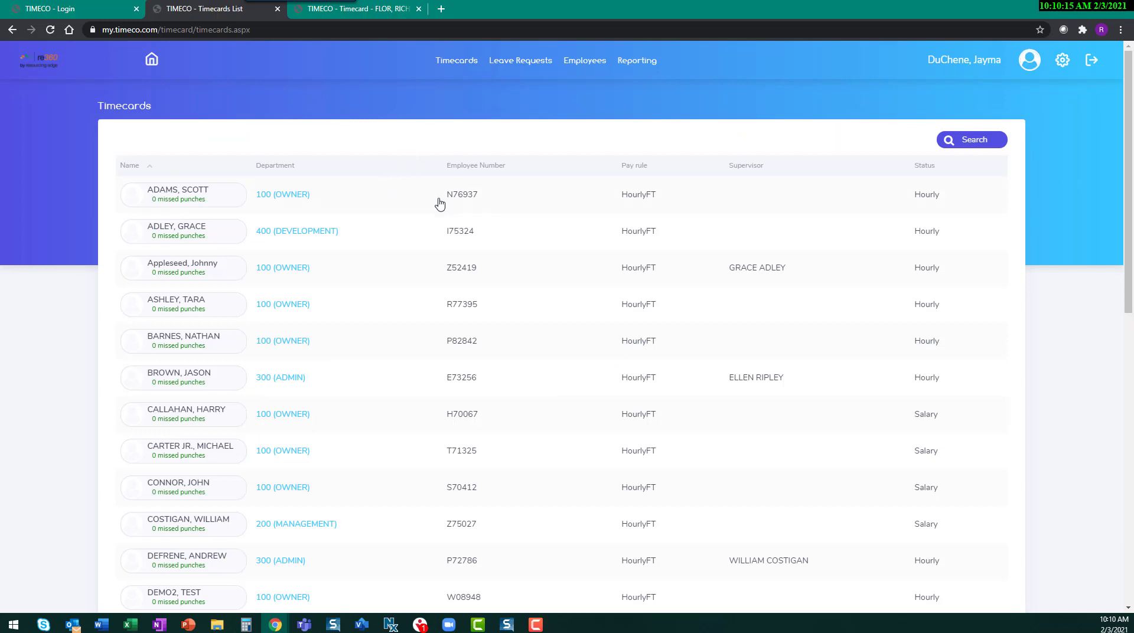
click(959, 141)
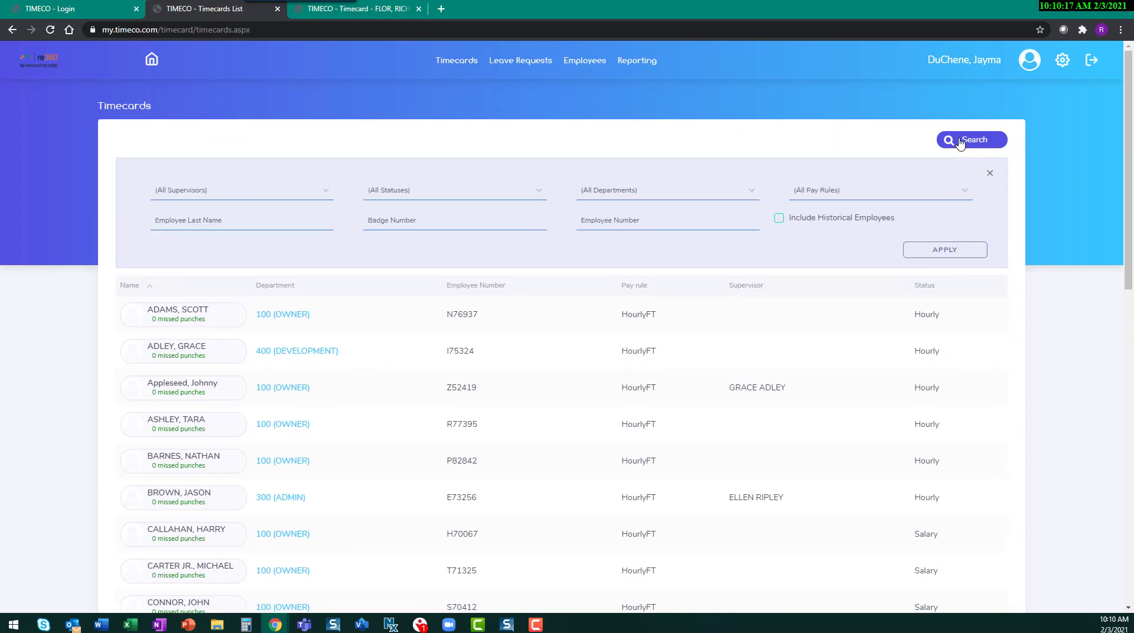
click(990, 173)
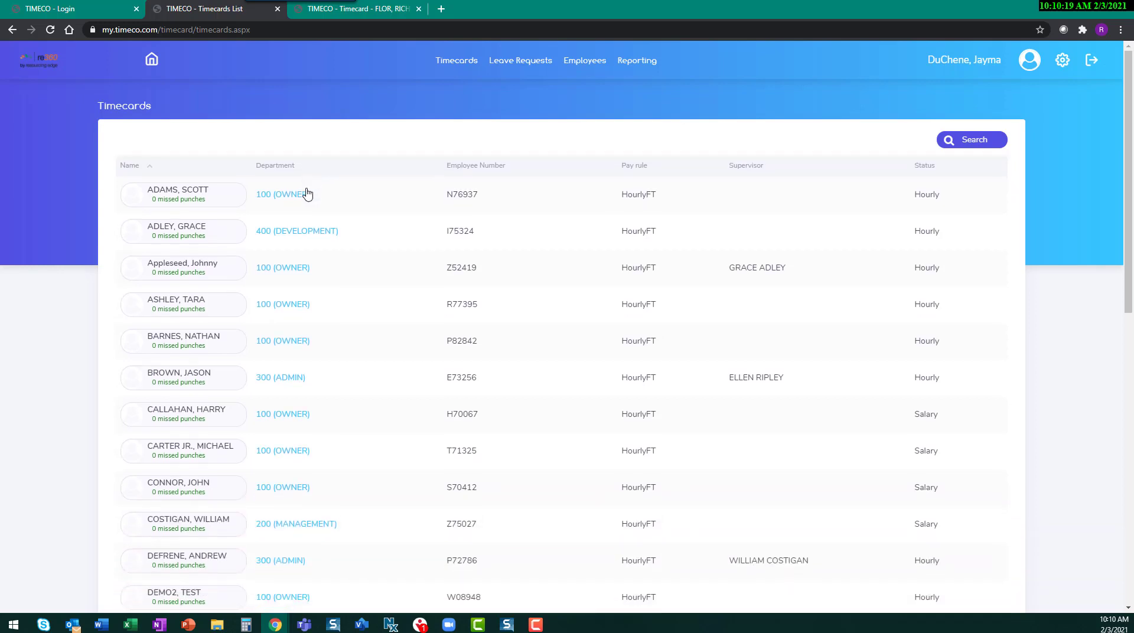
Step: Open the first listed employee's timecard and search the employee selector by another employee's first name
click(198, 195)
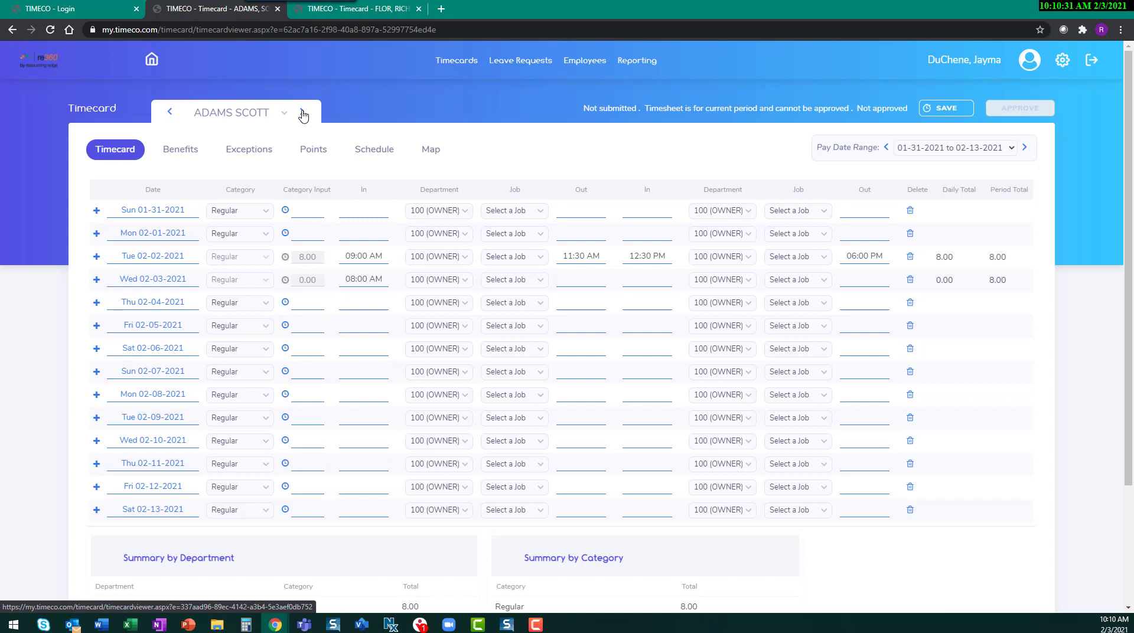
click(243, 113)
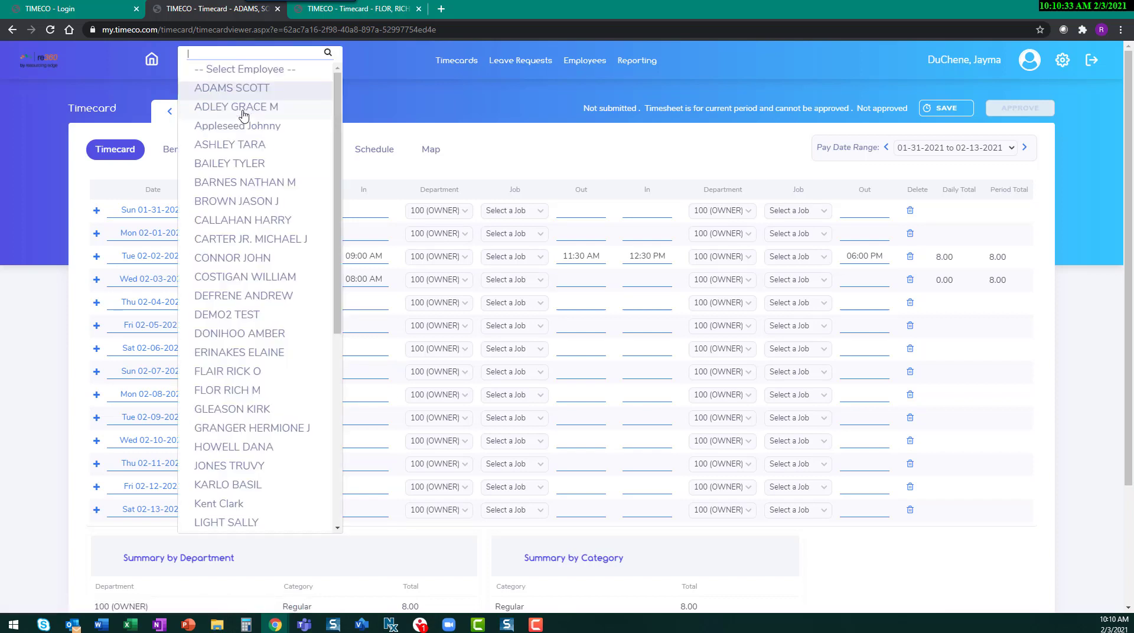
text(grae)
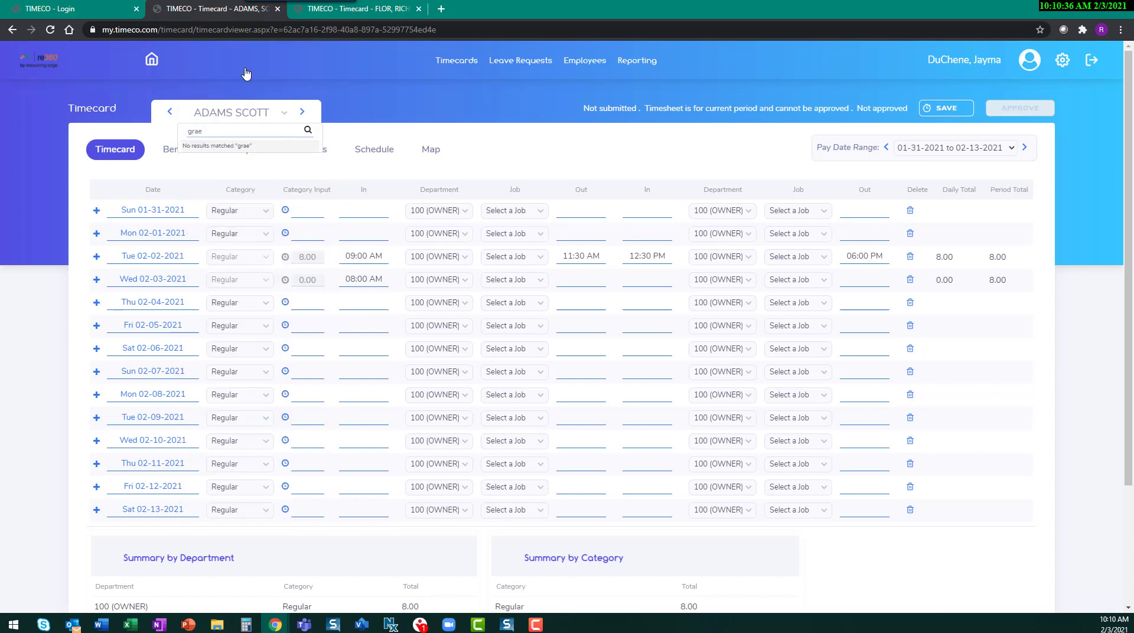
key(BackSpace)
text(ce)
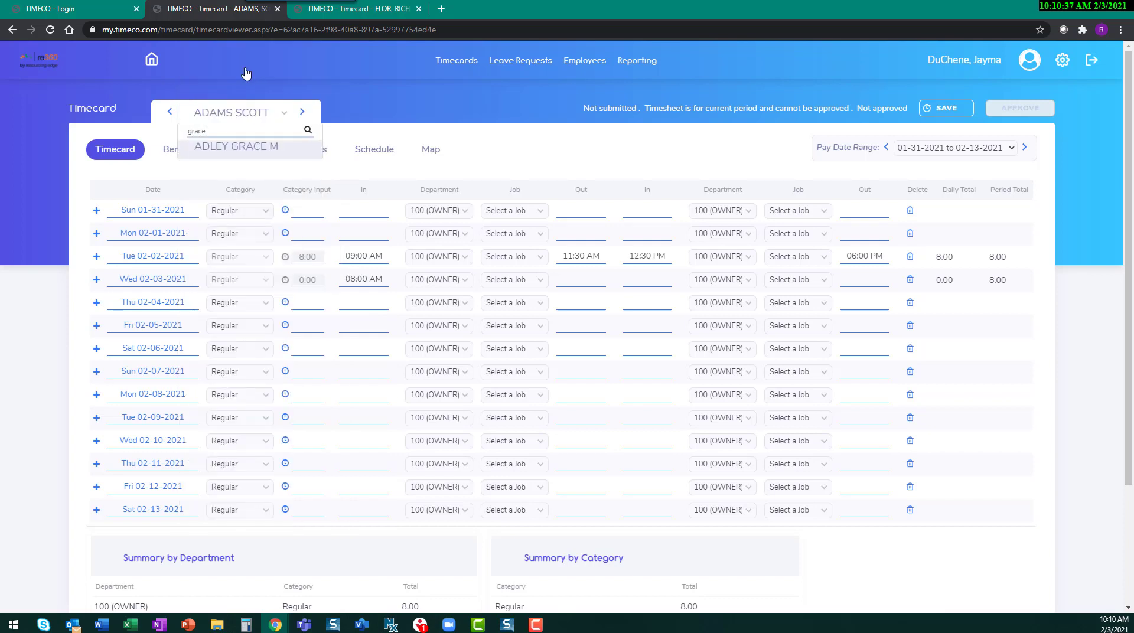
Step: Leave the employee search and view the current employee's Benefits, Exceptions, Points, Schedule and Map pages
click(406, 110)
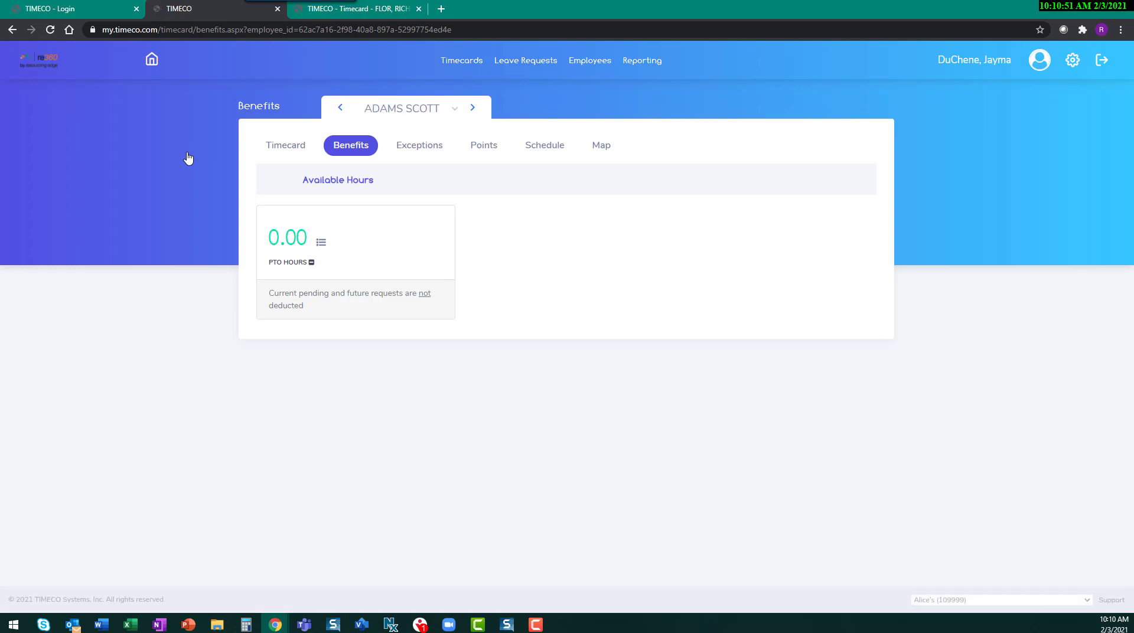
click(432, 152)
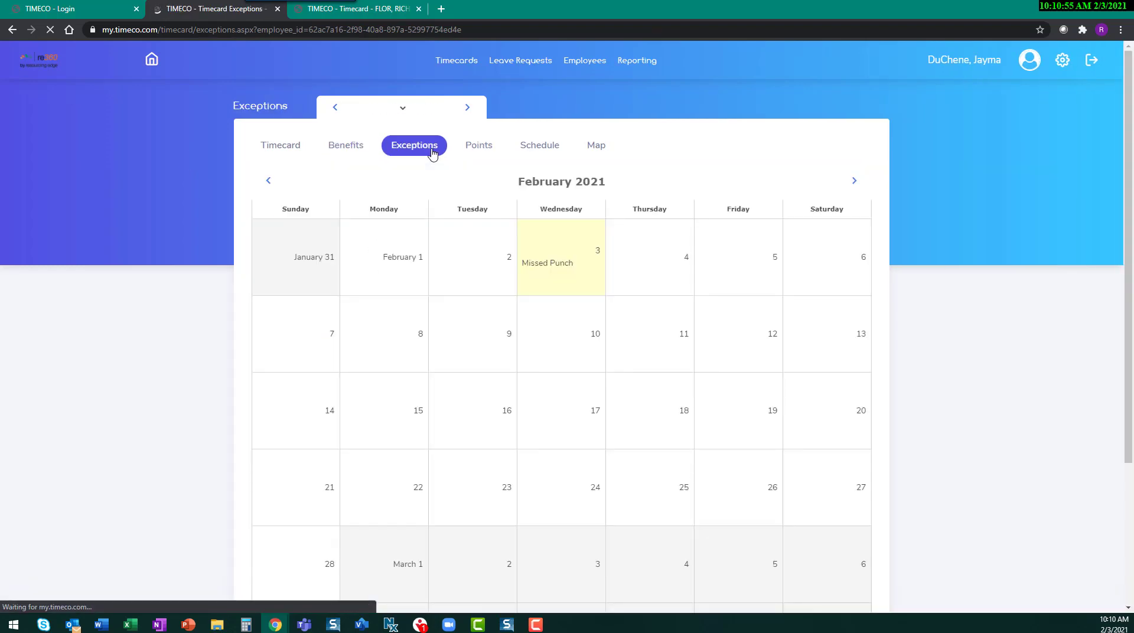
click(485, 152)
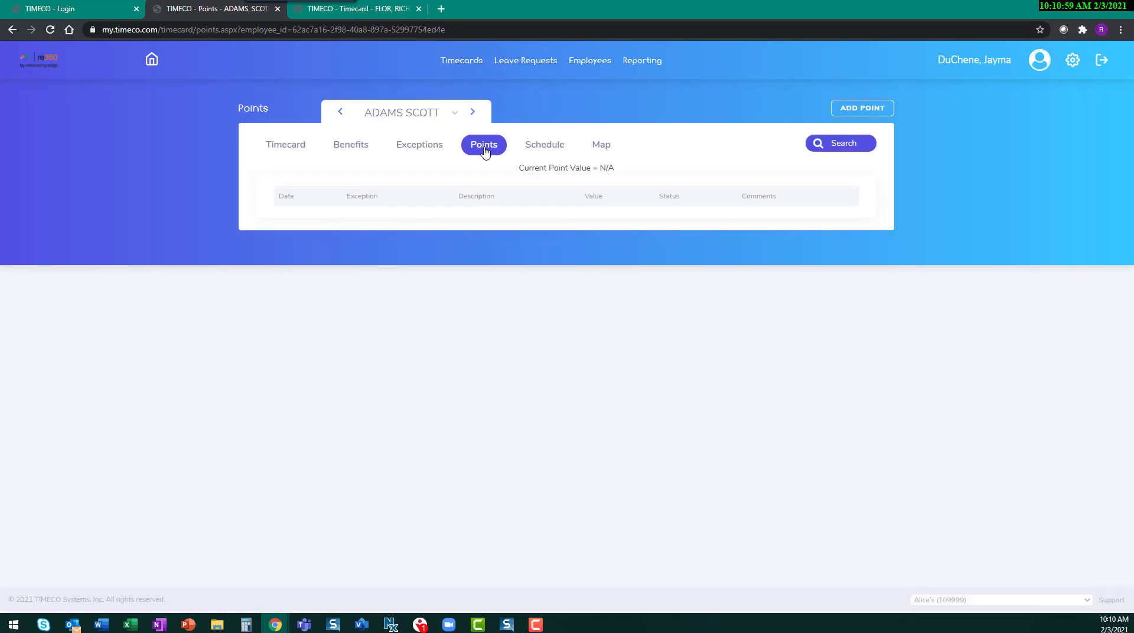
click(551, 147)
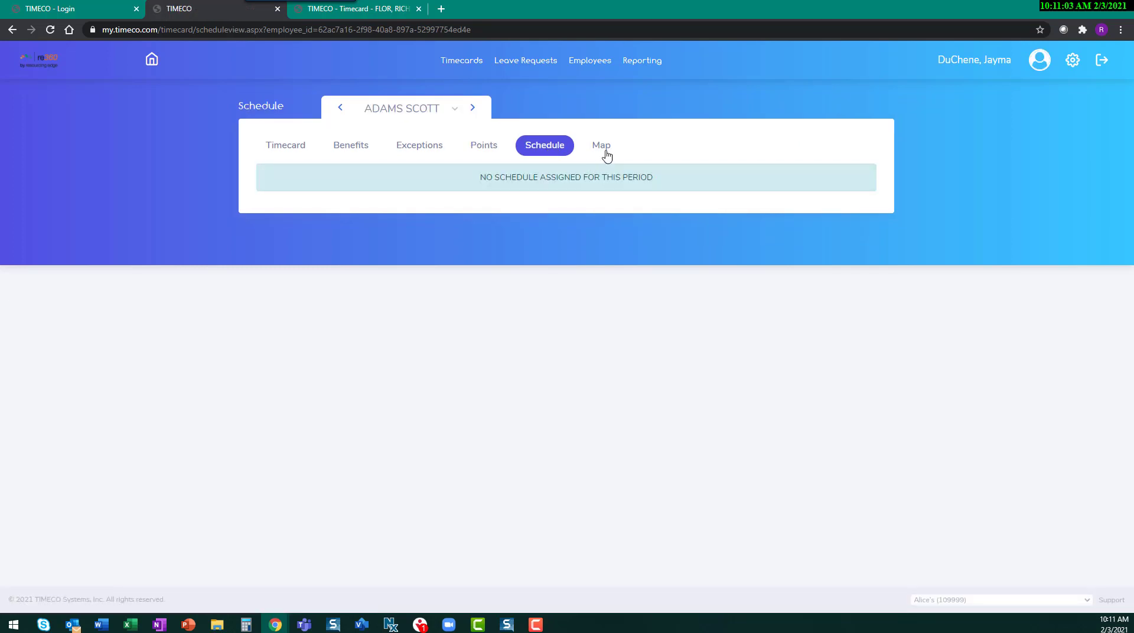
click(605, 152)
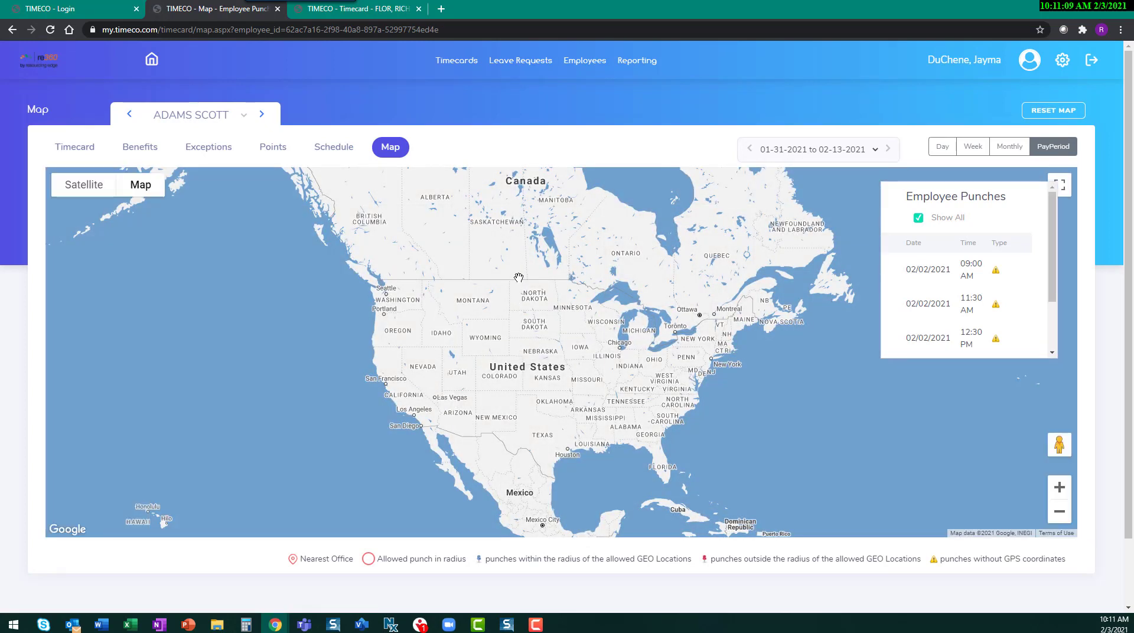
Step: List the exception cards and open the timecard of the employee with a missed punch
click(471, 65)
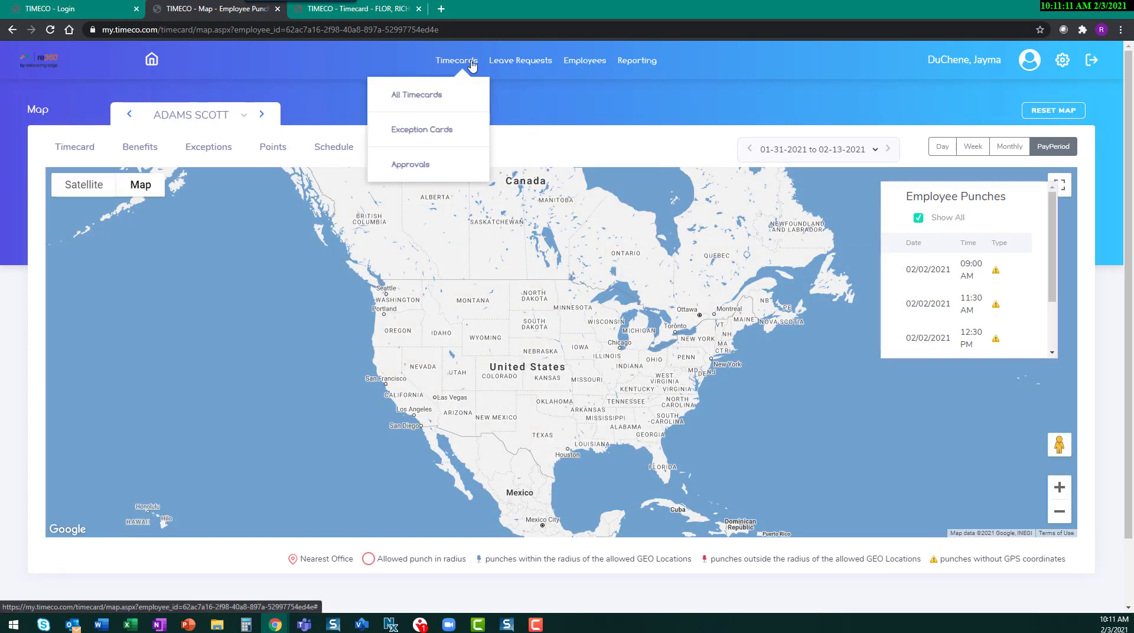
click(440, 132)
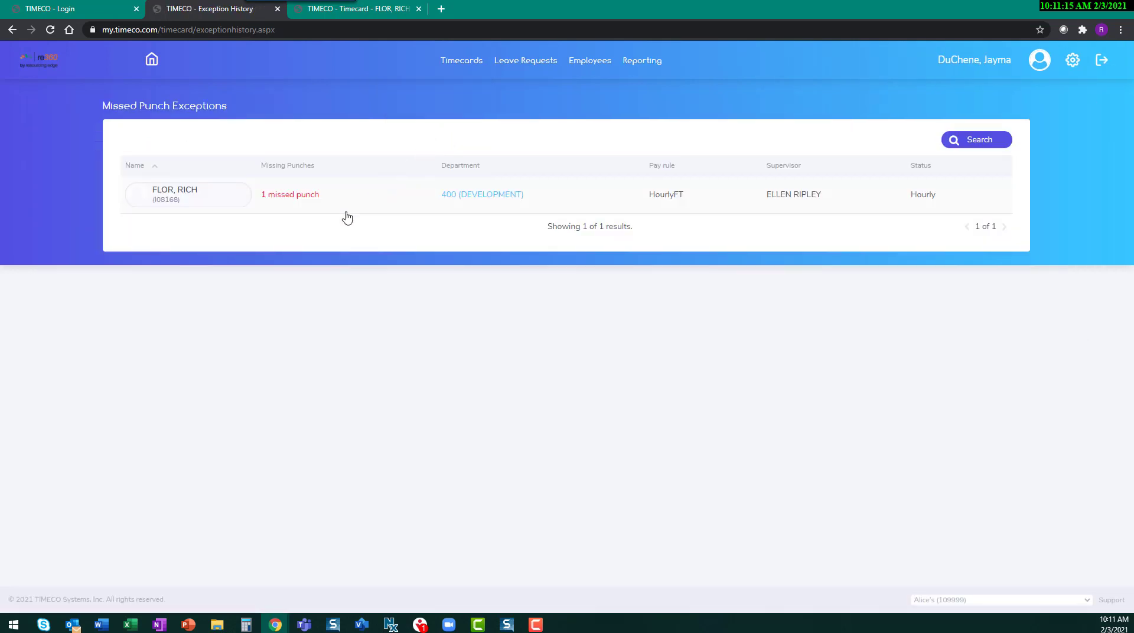
click(198, 196)
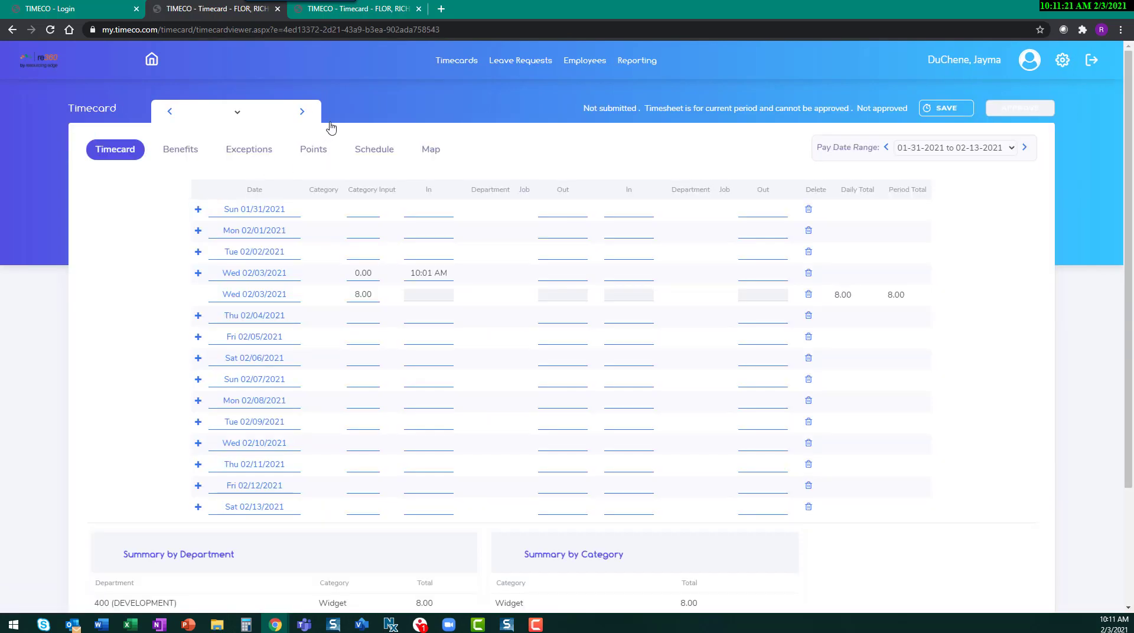
Step: Open the timecard approvals for the previous pay period and select all timecards eligible for approval
click(460, 65)
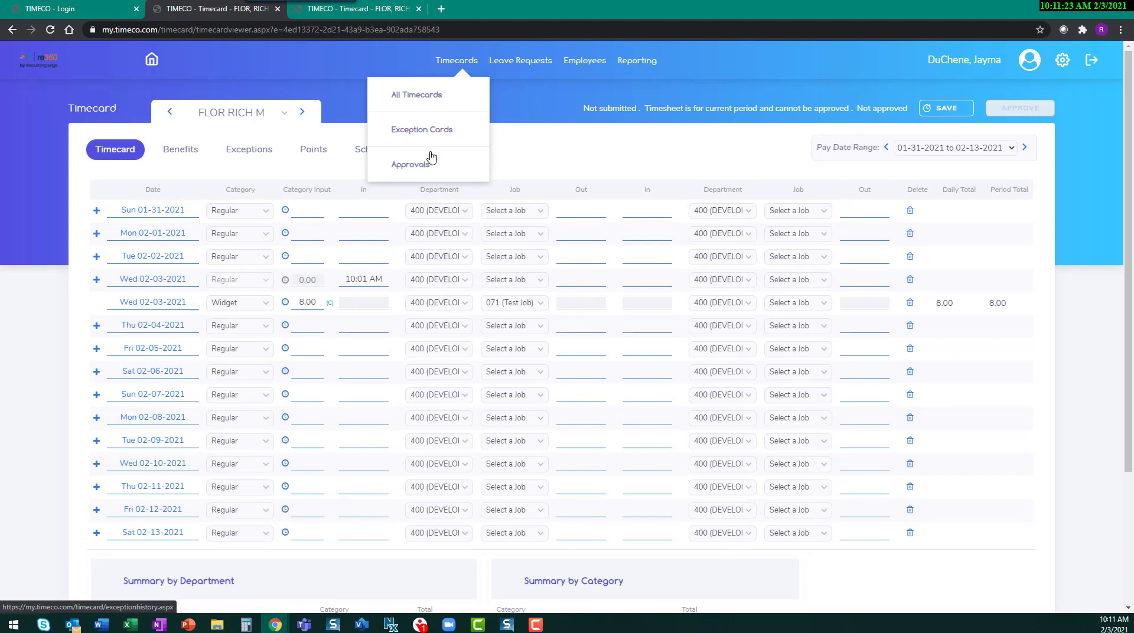
mouse_move(423, 167)
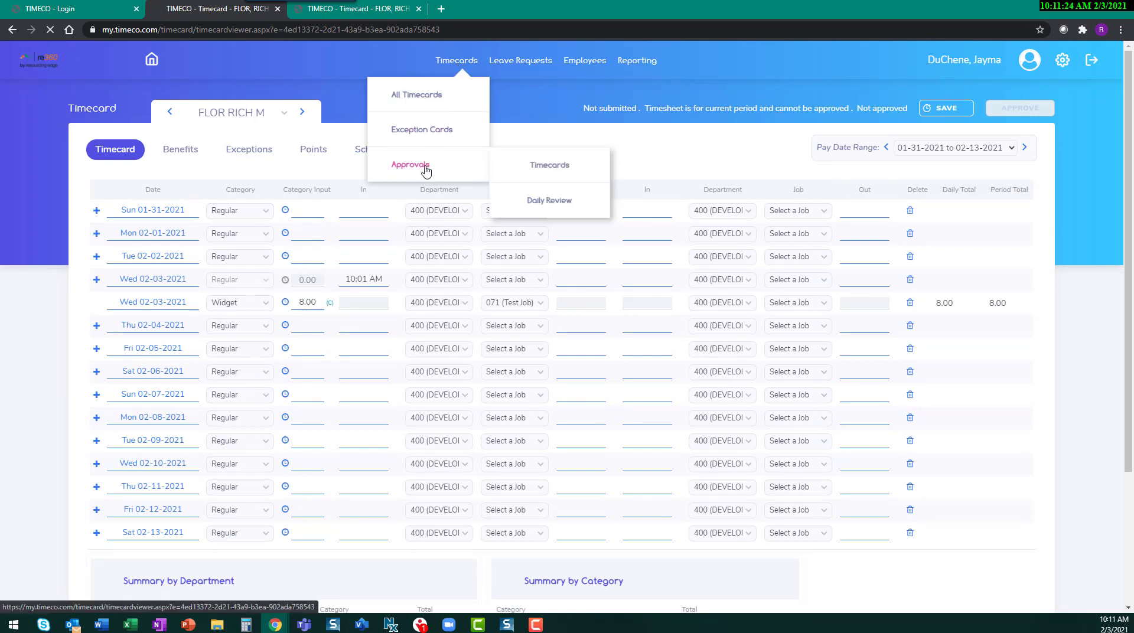
click(560, 171)
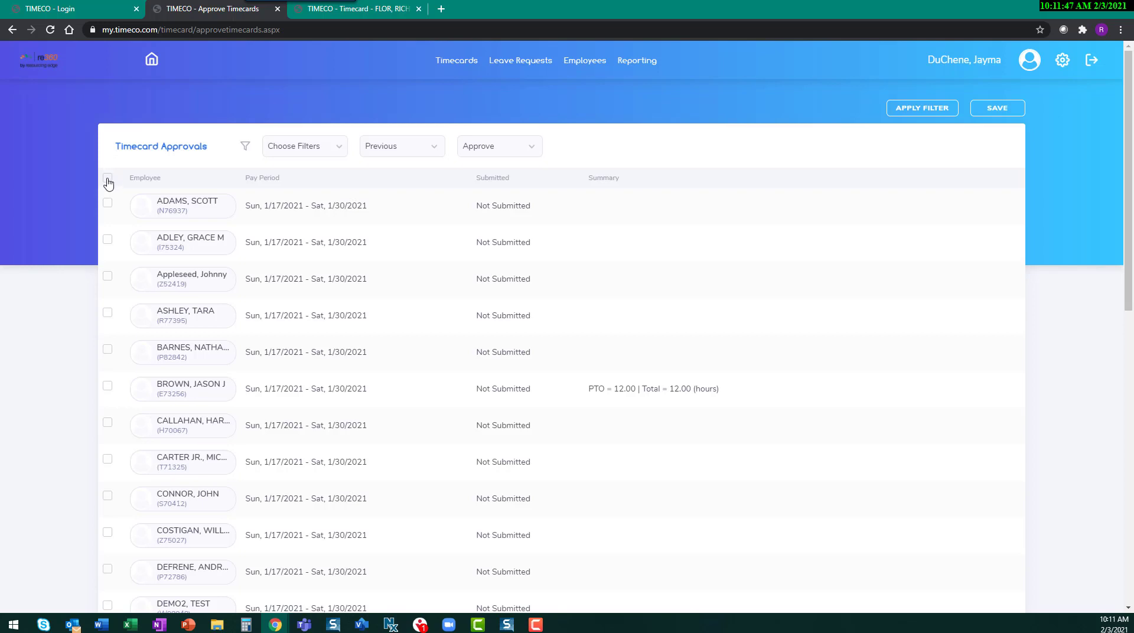
click(108, 179)
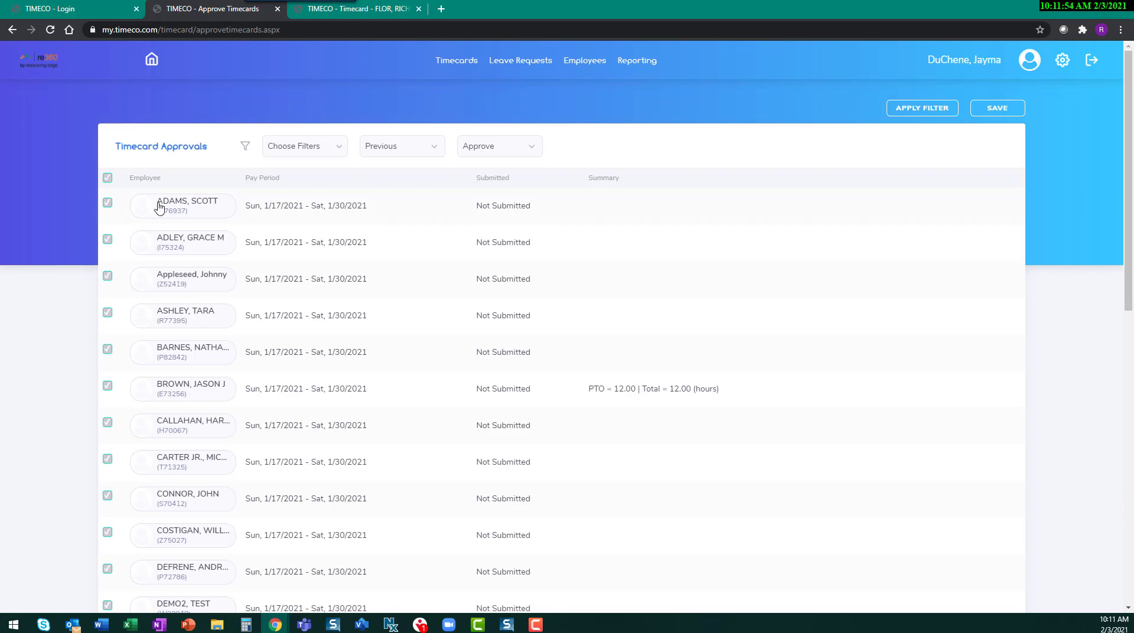
Step: Examine the approval list for timecards with missing punches and view the available approval actions
scroll(574, 287, down, 1)
scroll(573, 287, down, 6)
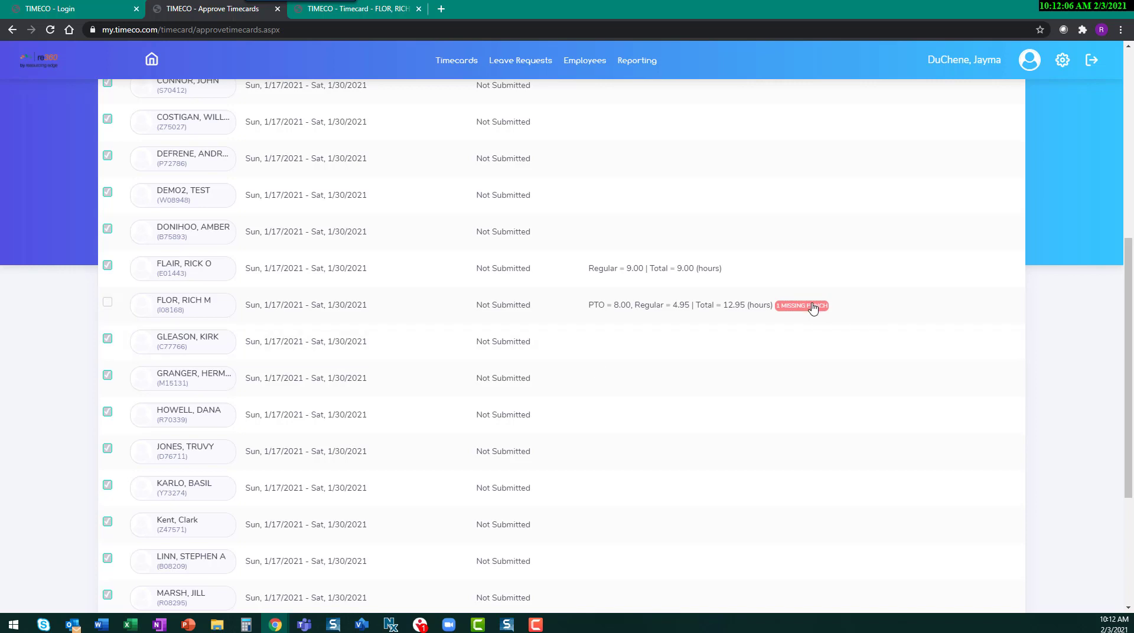
scroll(793, 405, up, 7)
click(532, 146)
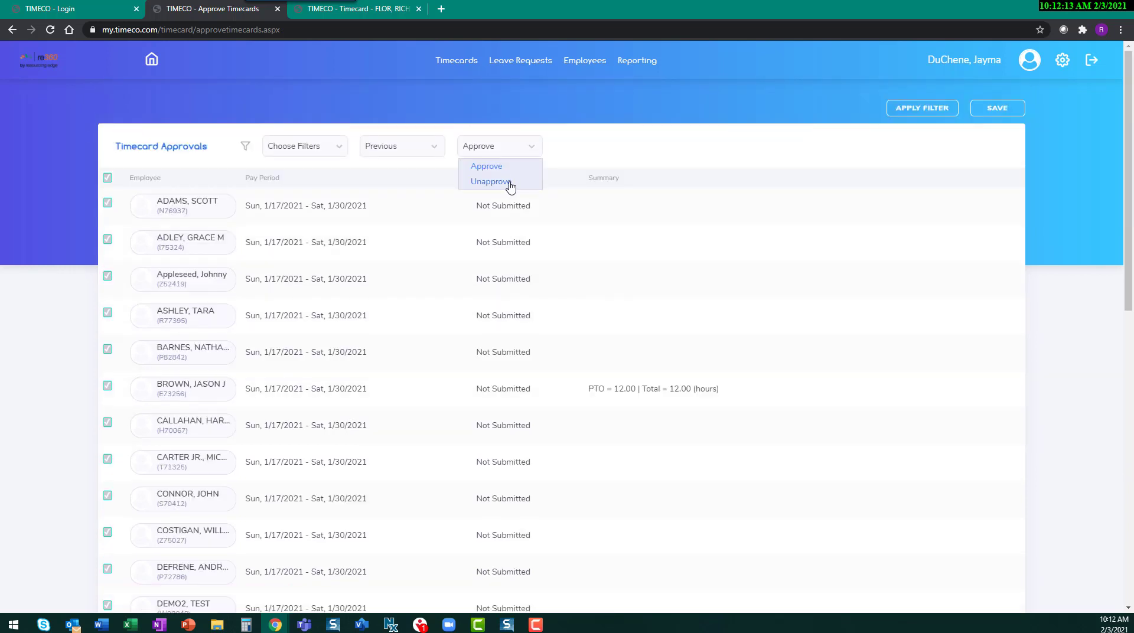
click(536, 112)
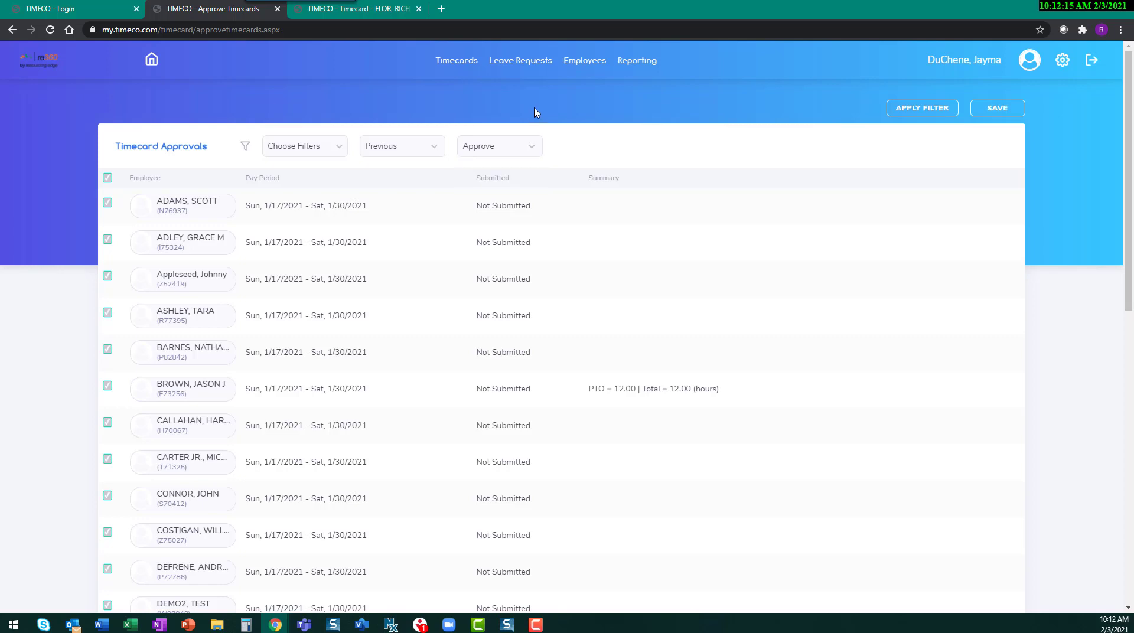
Step: Open the Daily Review page of the timecard approvals
mouse_move(464, 68)
mouse_move(437, 167)
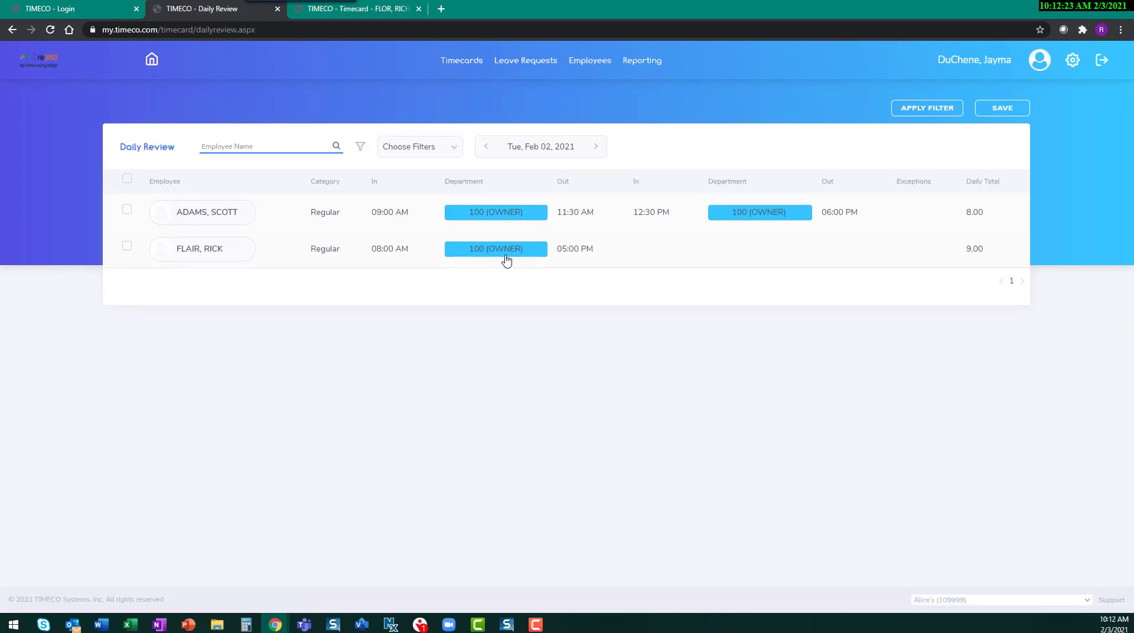
Step: Open the list of all leave requests and display it as a calendar
mouse_move(546, 67)
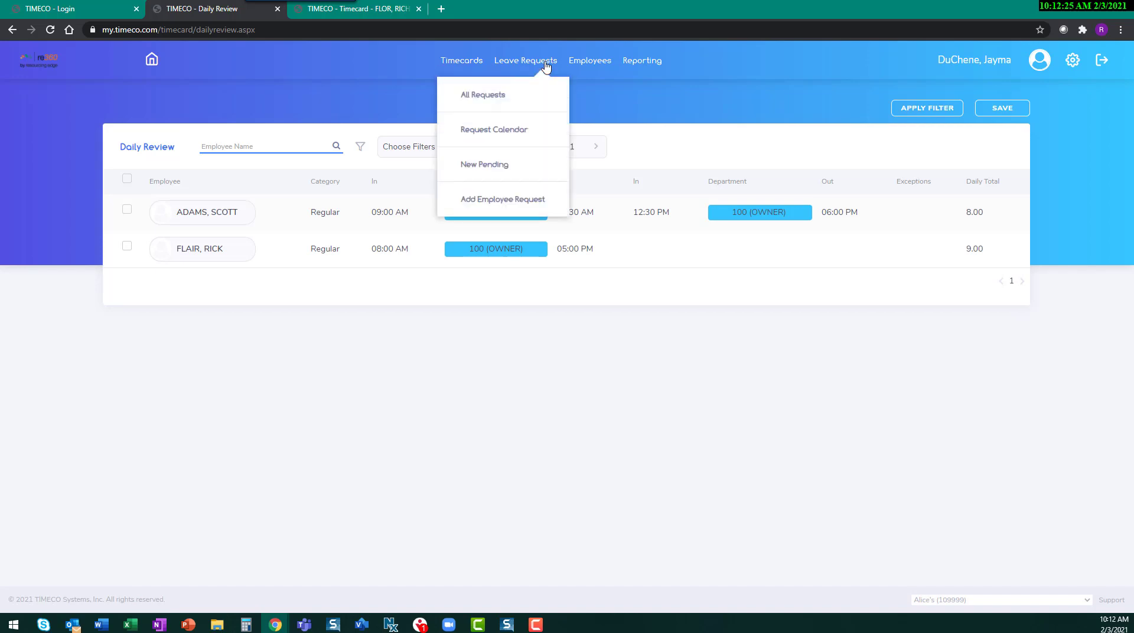
click(500, 95)
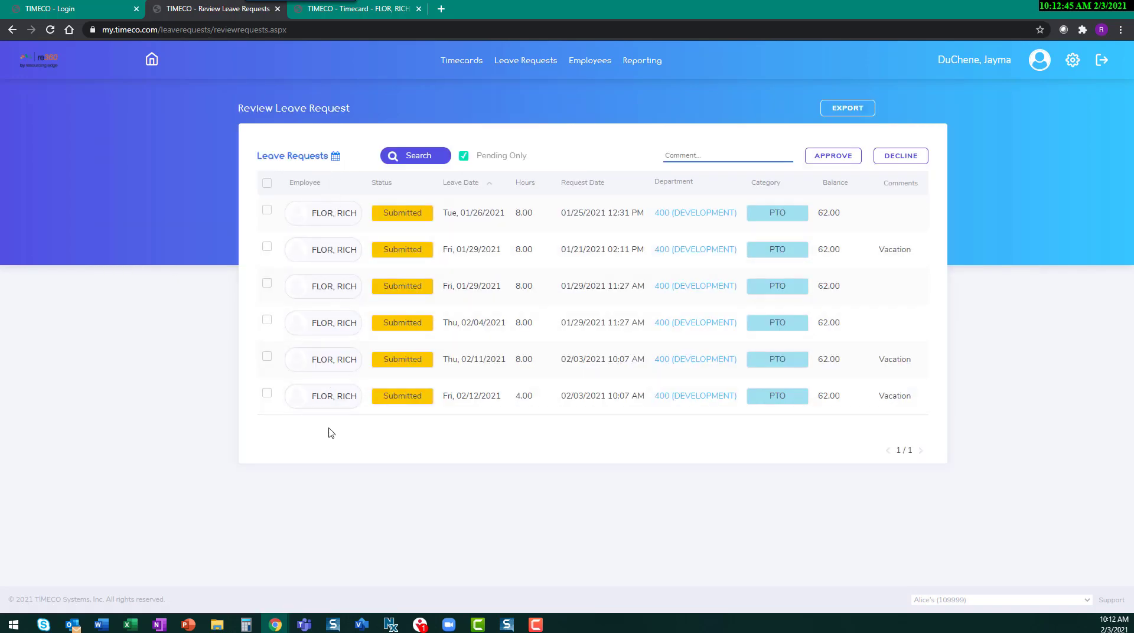
click(333, 153)
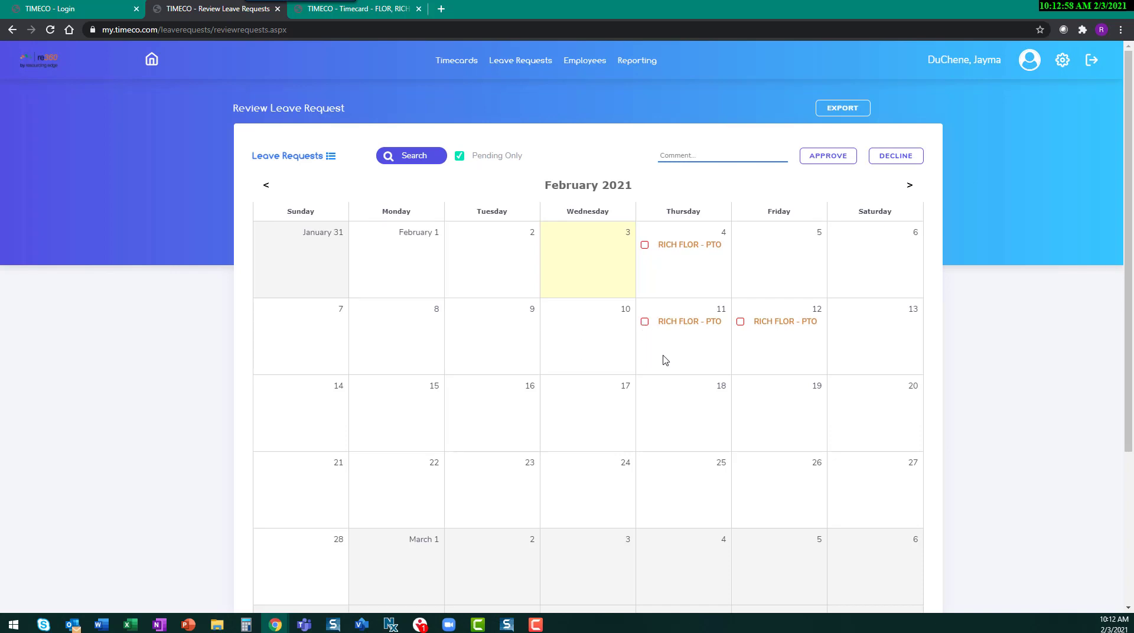
Step: Approve the pending PTO request for February 11, 2021 in the leave request calendar
click(646, 326)
click(833, 157)
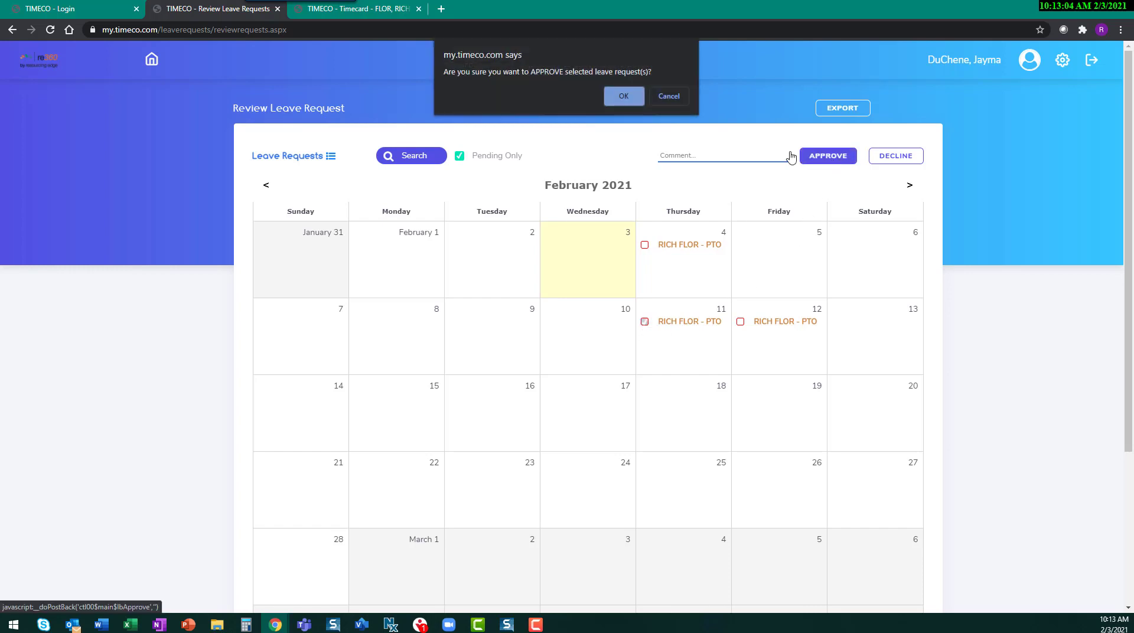
click(621, 95)
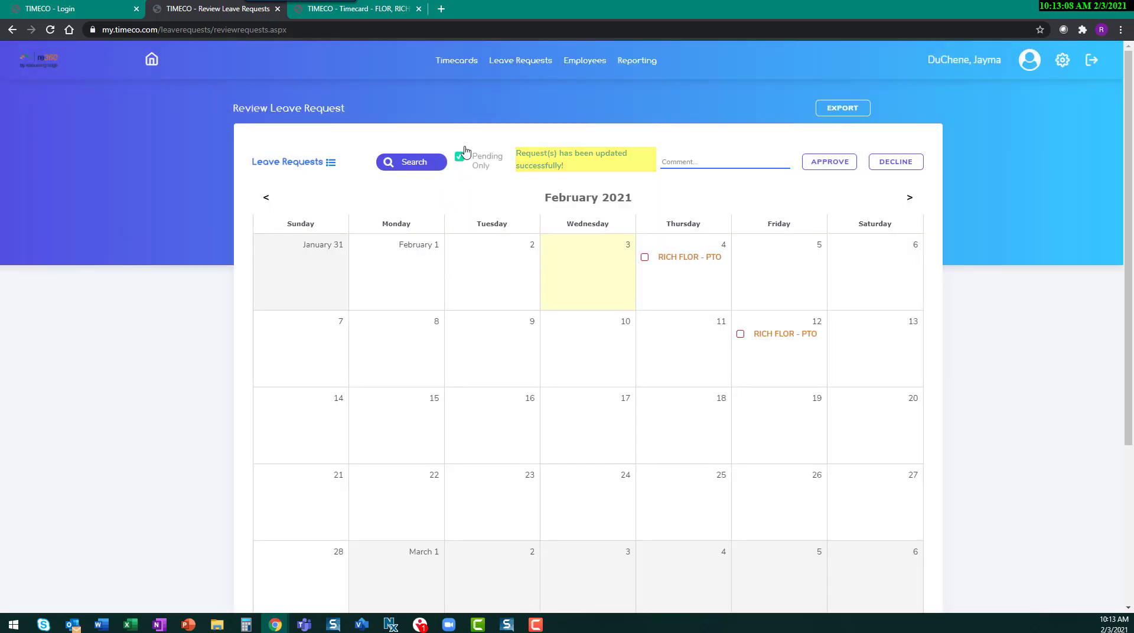
Step: View the list of all employees and open the employee Scheduler
mouse_move(596, 63)
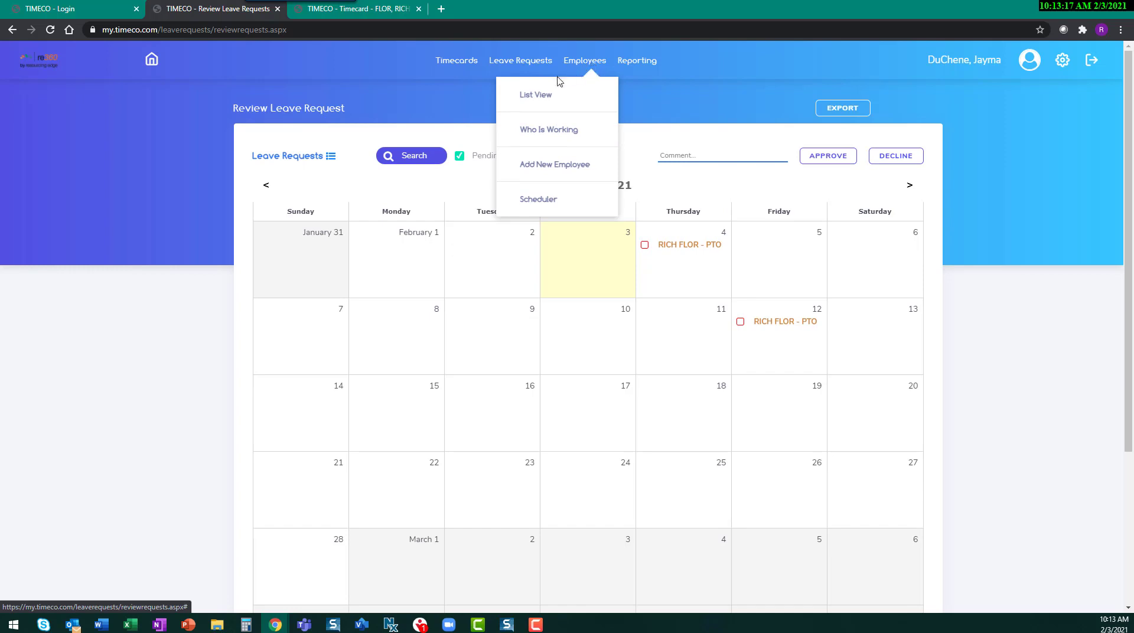
click(535, 95)
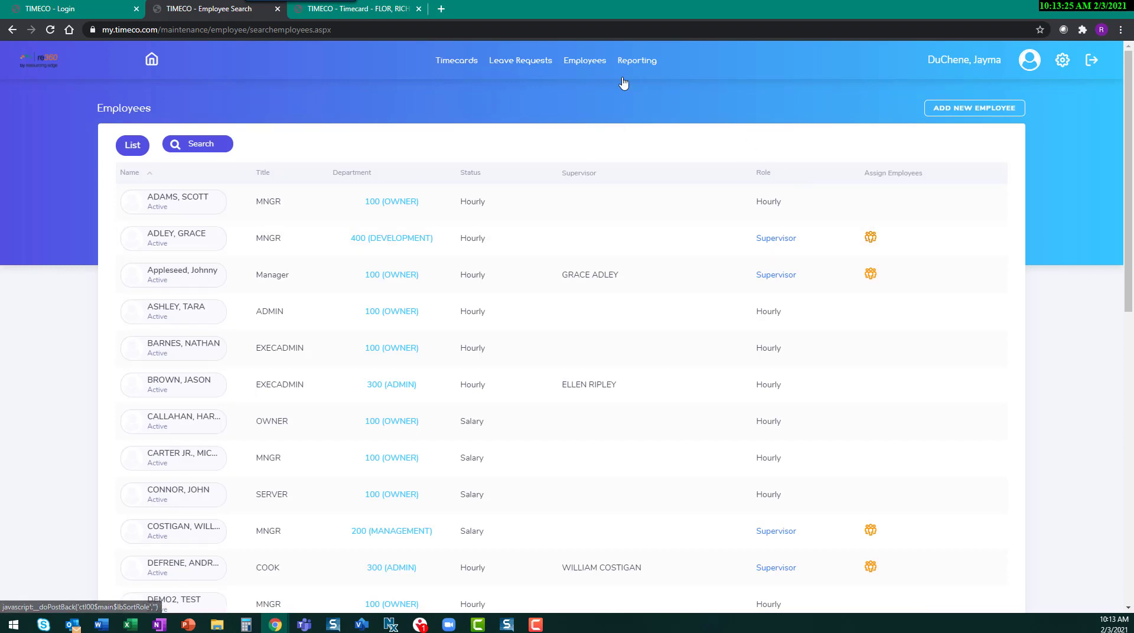
mouse_move(600, 69)
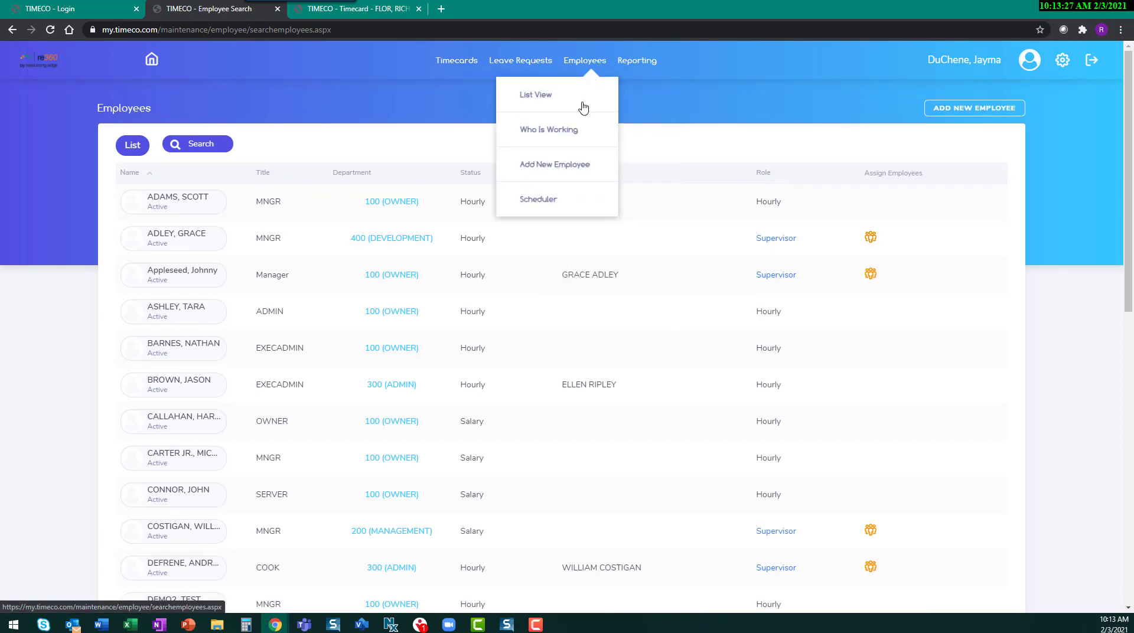
click(548, 202)
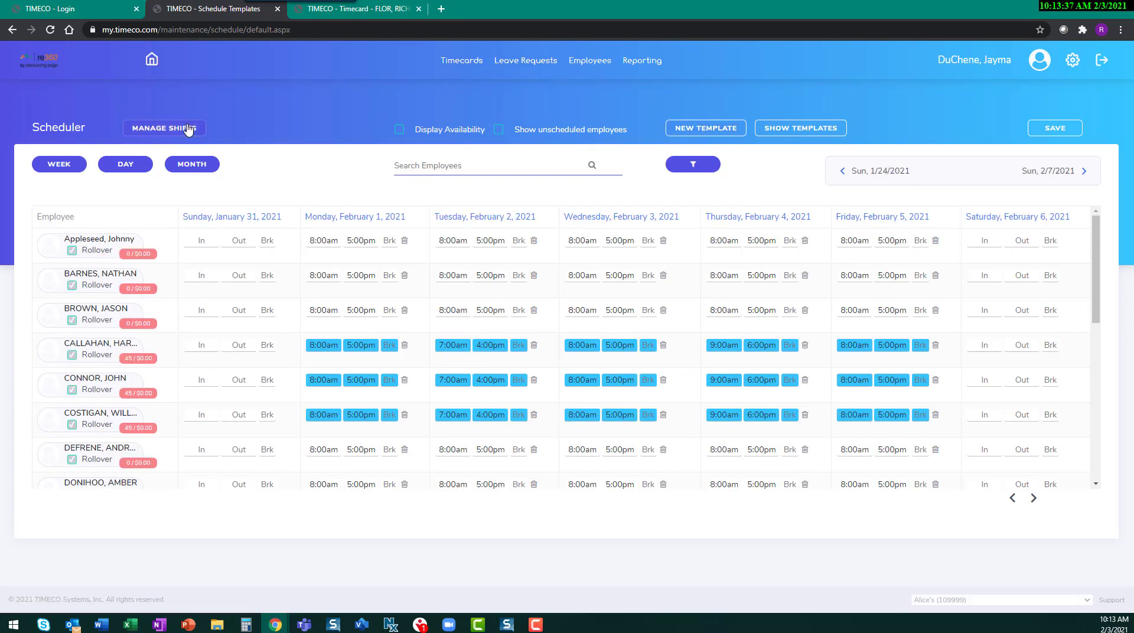
Step: Create and save a 7-day schedule template named Part Time, description PT 1, starting Monday, with Monday 8:00AM–2:00PM and Tuesday 9:00AM–1:00PM
click(697, 134)
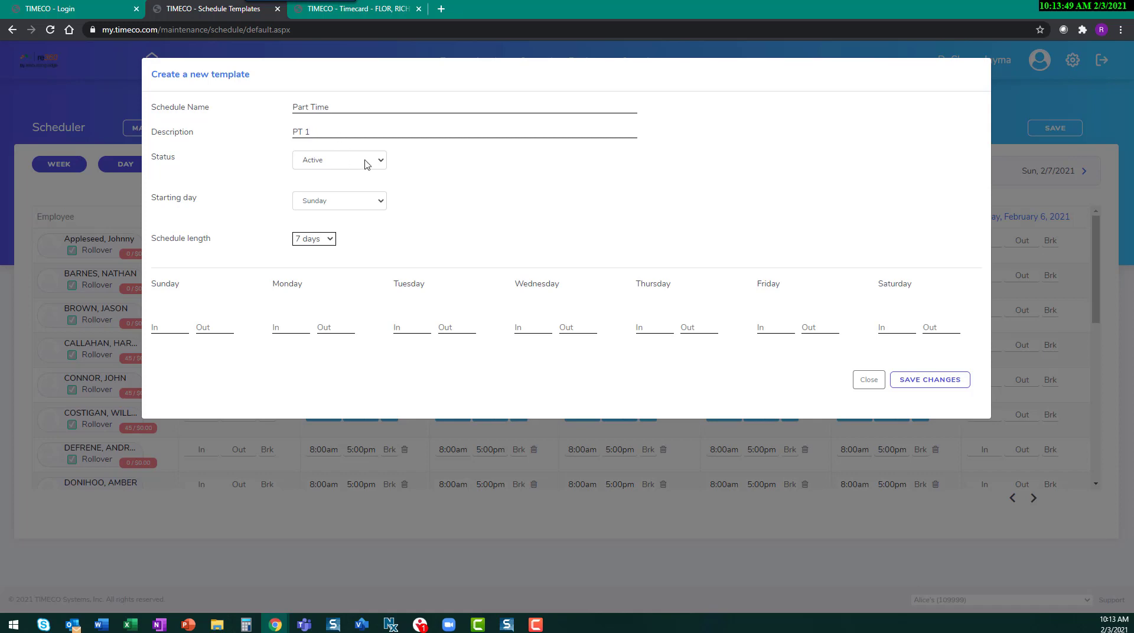
click(378, 208)
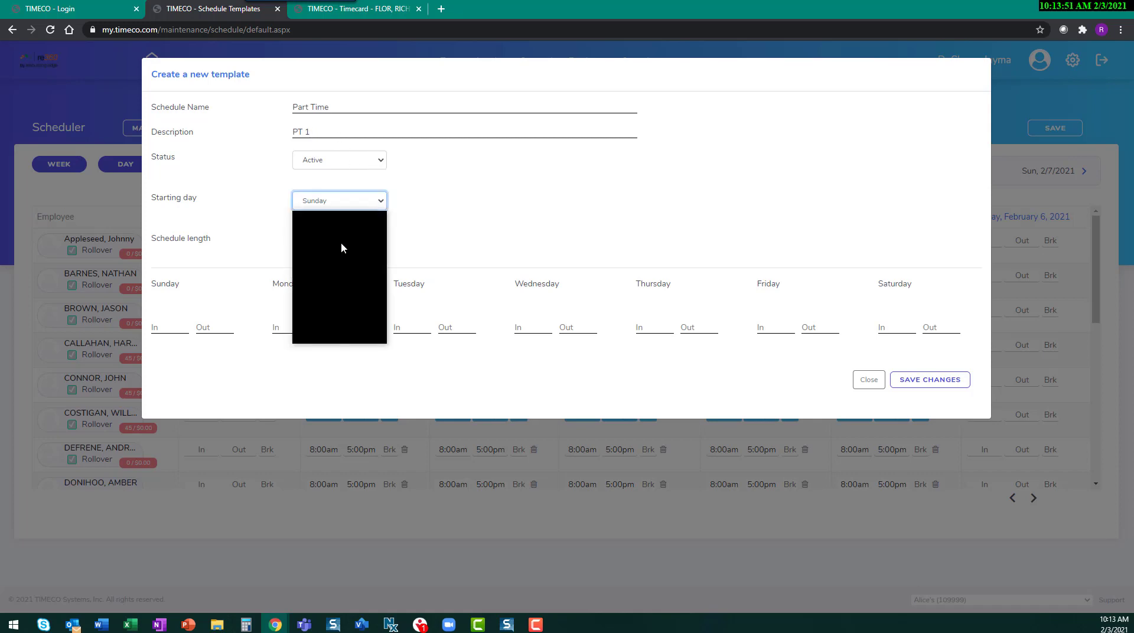
click(329, 242)
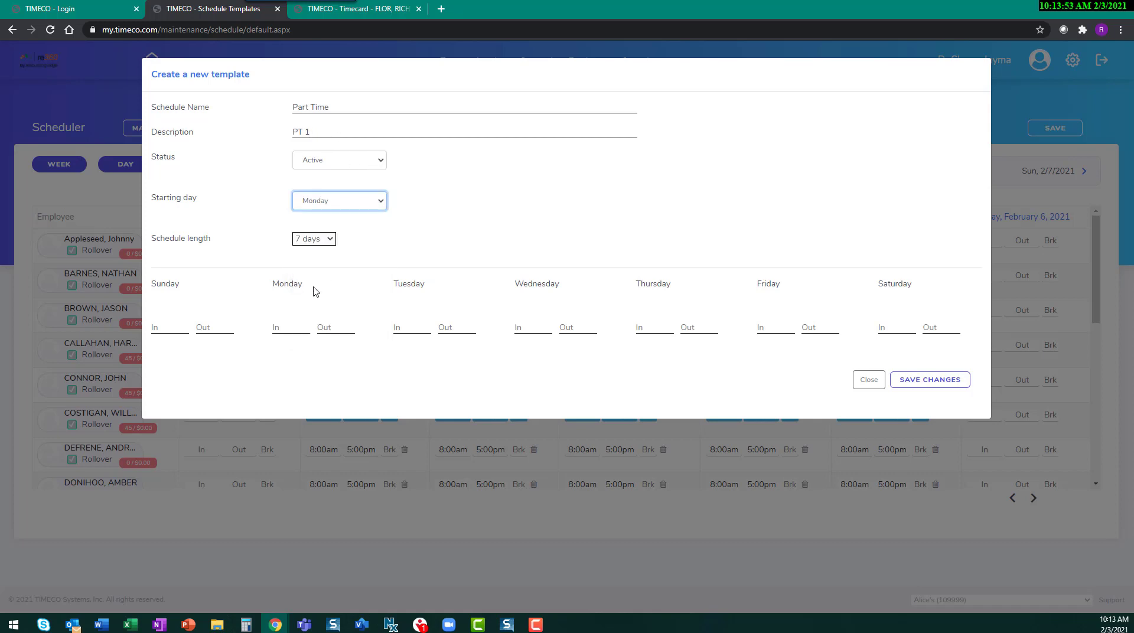
click(332, 241)
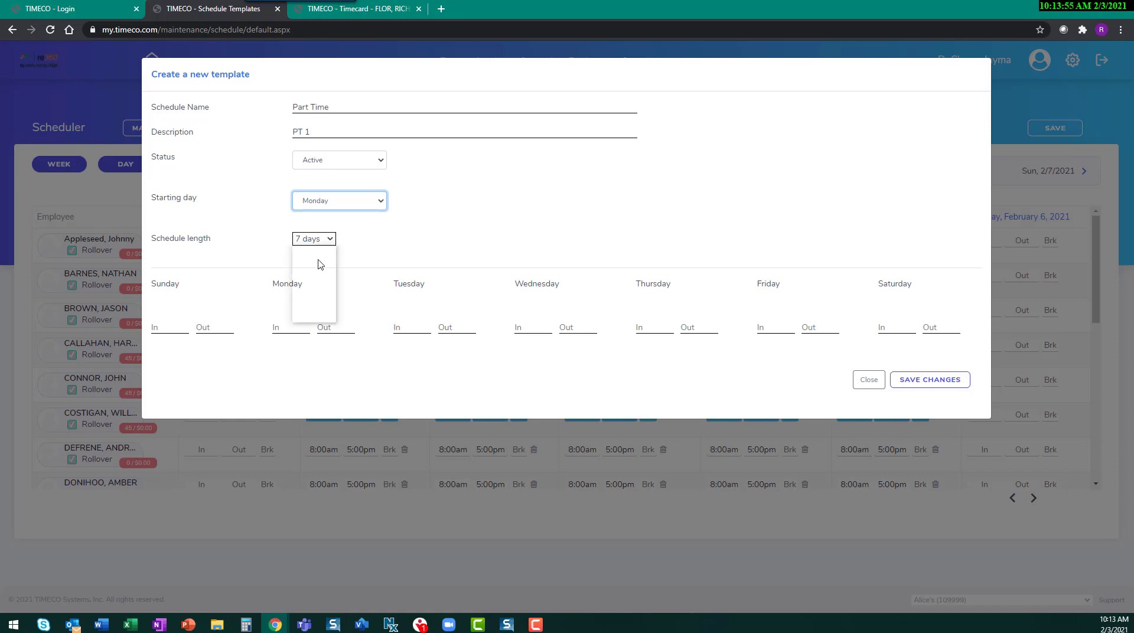
click(364, 250)
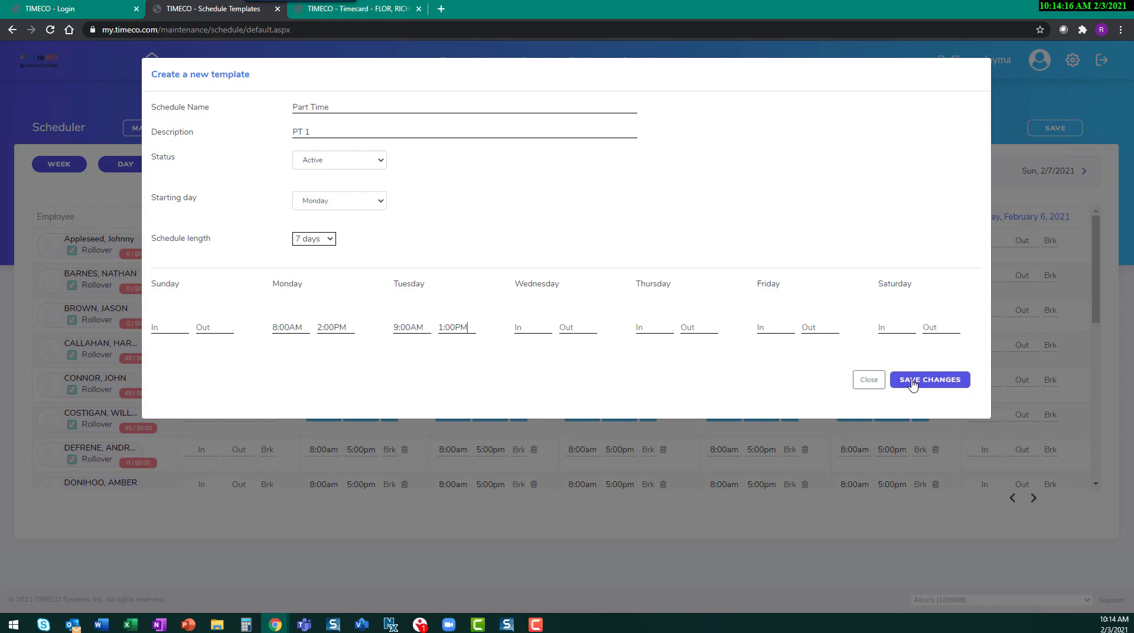
click(912, 385)
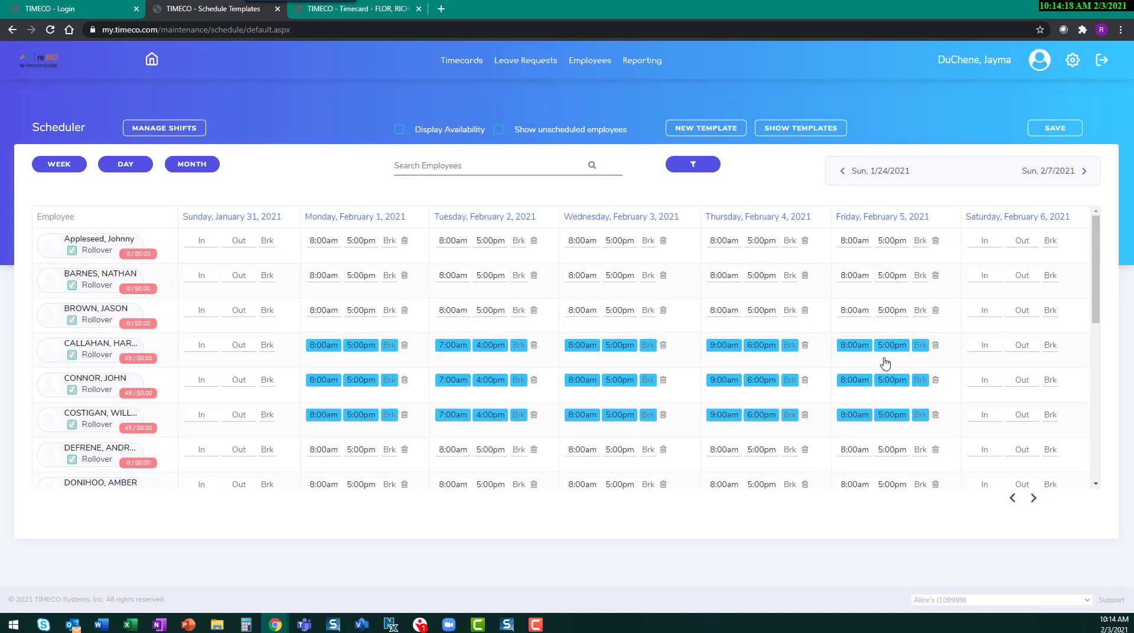
Step: Show the schedule templates and apply the Part Time template to the second employee in the weekly schedule
click(812, 131)
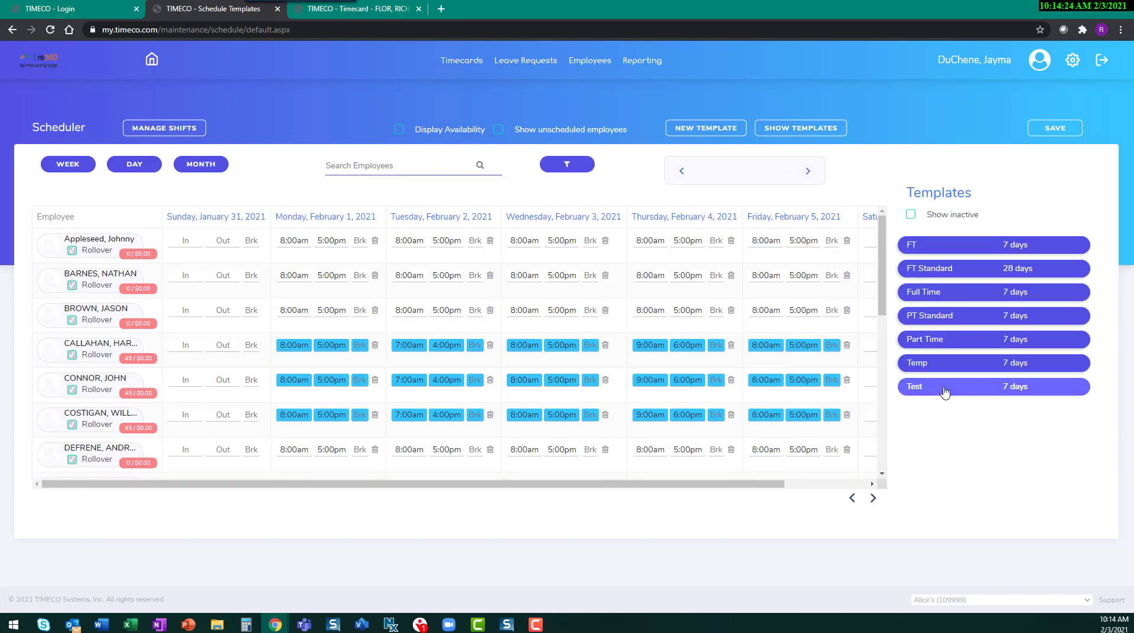
drag(946, 341, 207, 282)
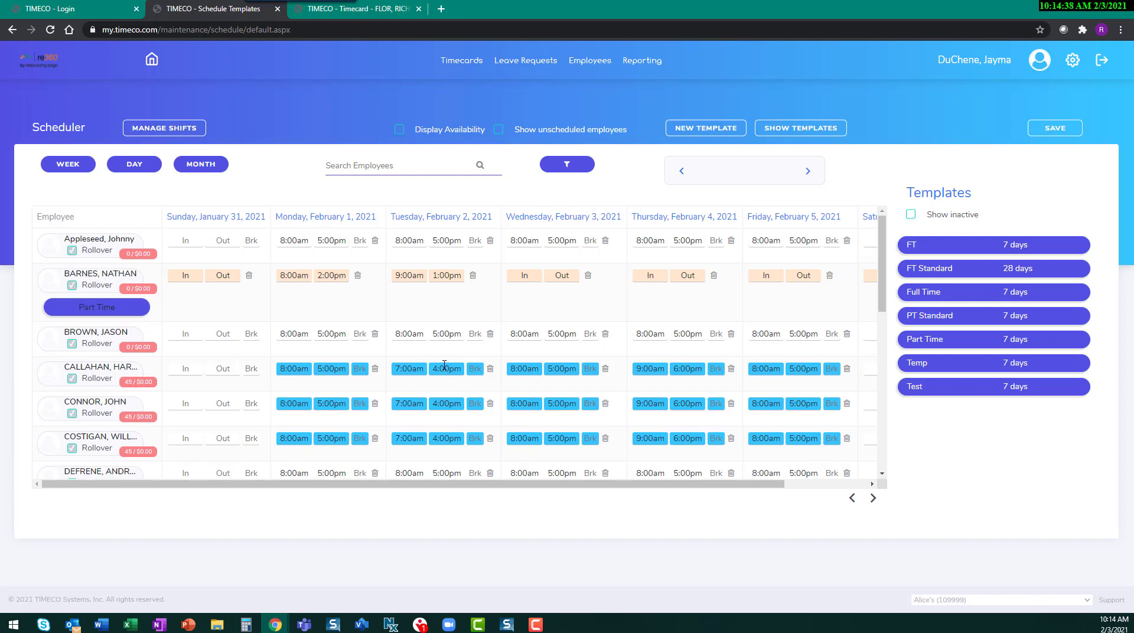
Step: Review the schedule by month for February and March 2021, and by day for the current date
click(201, 166)
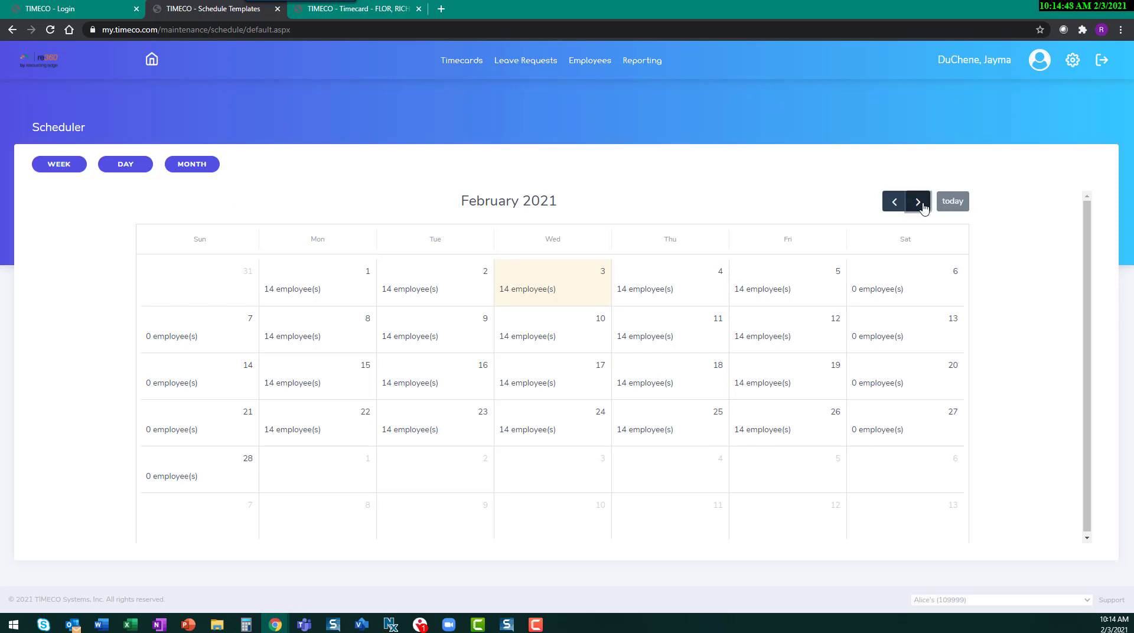
click(918, 203)
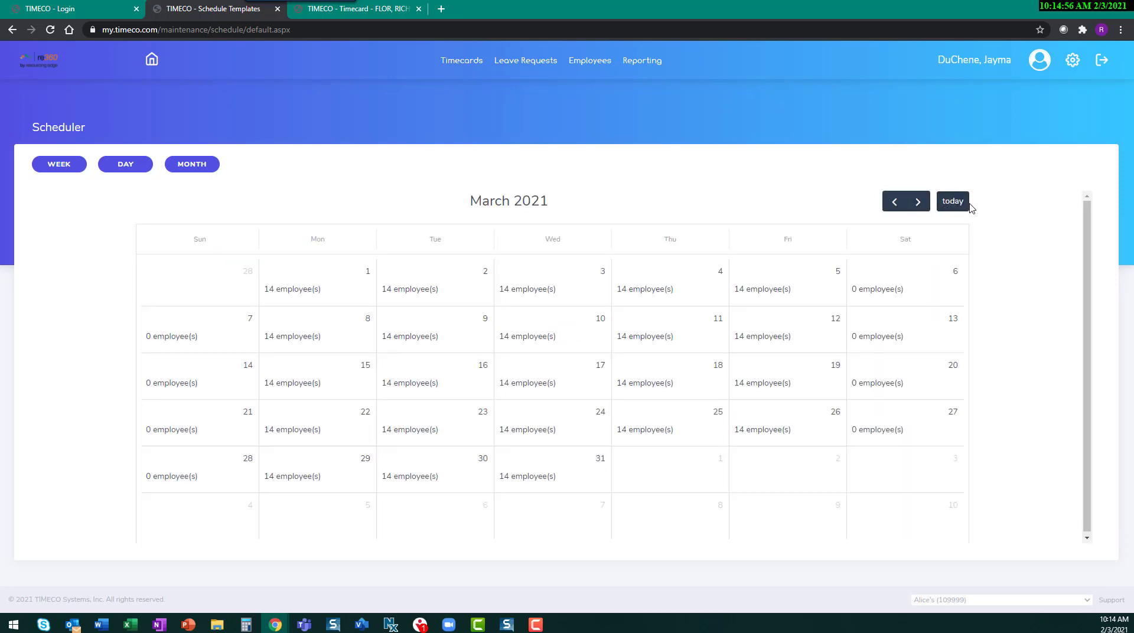
click(960, 203)
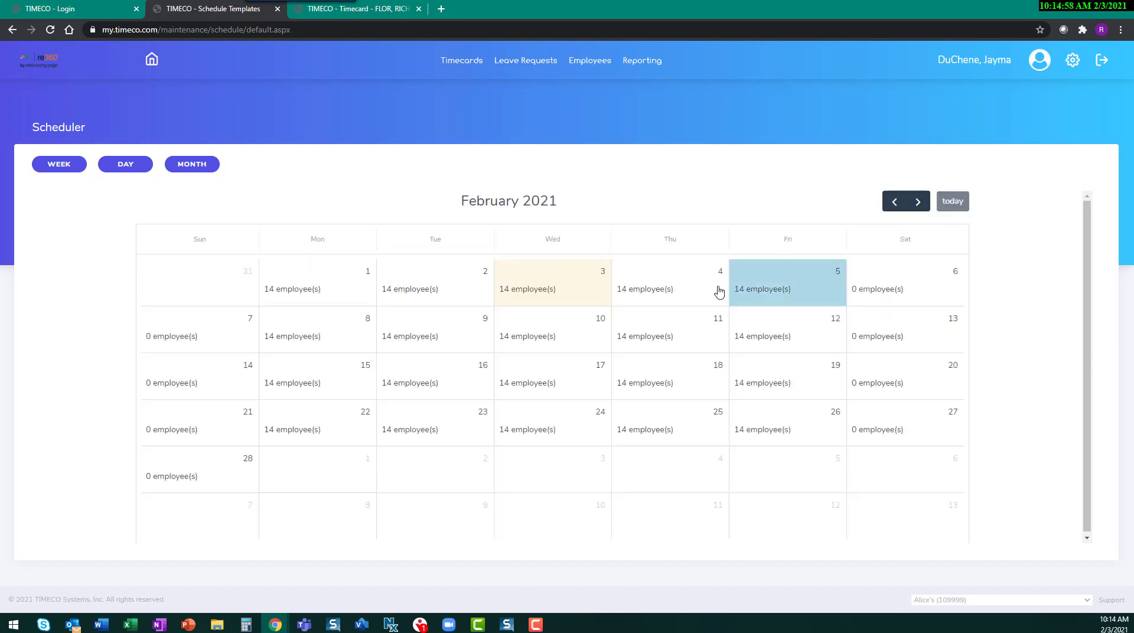
click(134, 168)
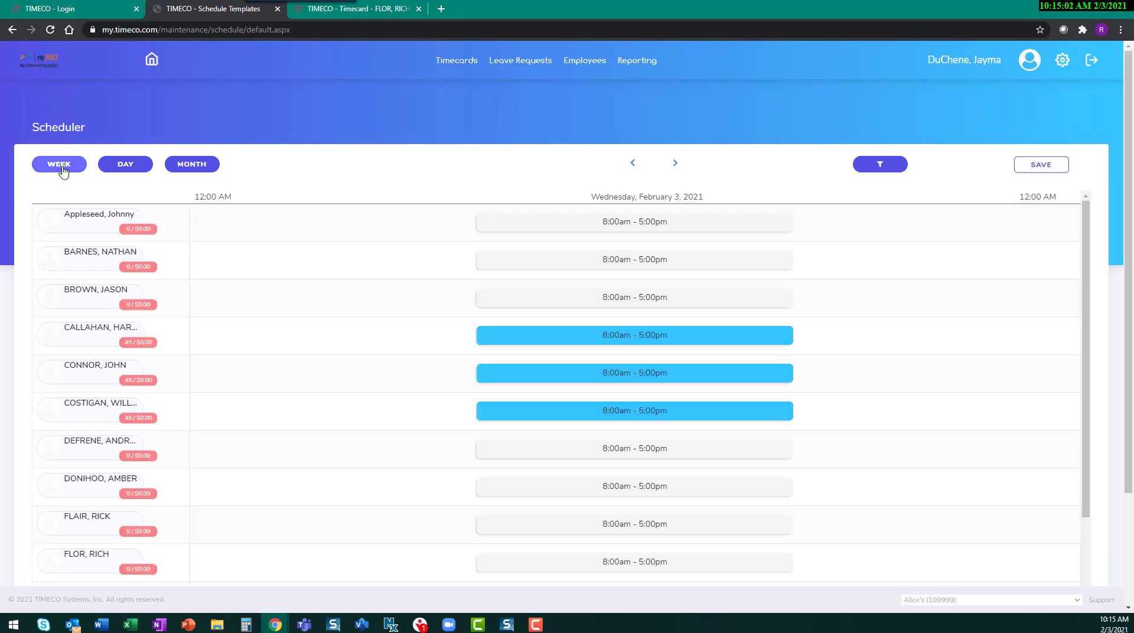
Step: Return the Scheduler to the weekly view with employee availability and unscheduled employees displayed
click(61, 167)
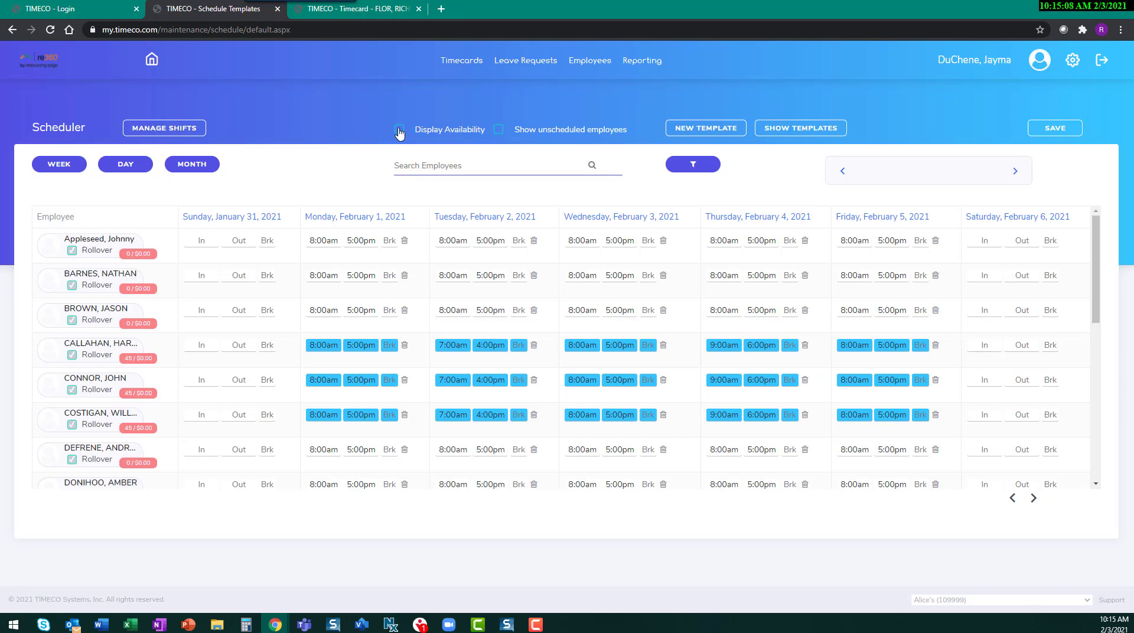
click(398, 133)
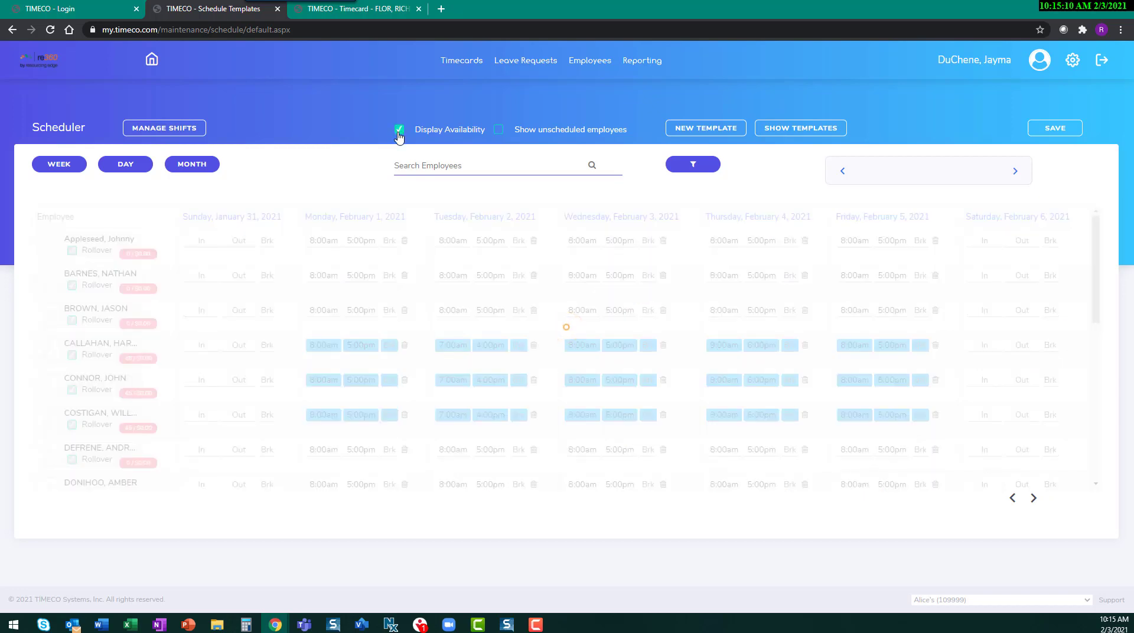
click(498, 132)
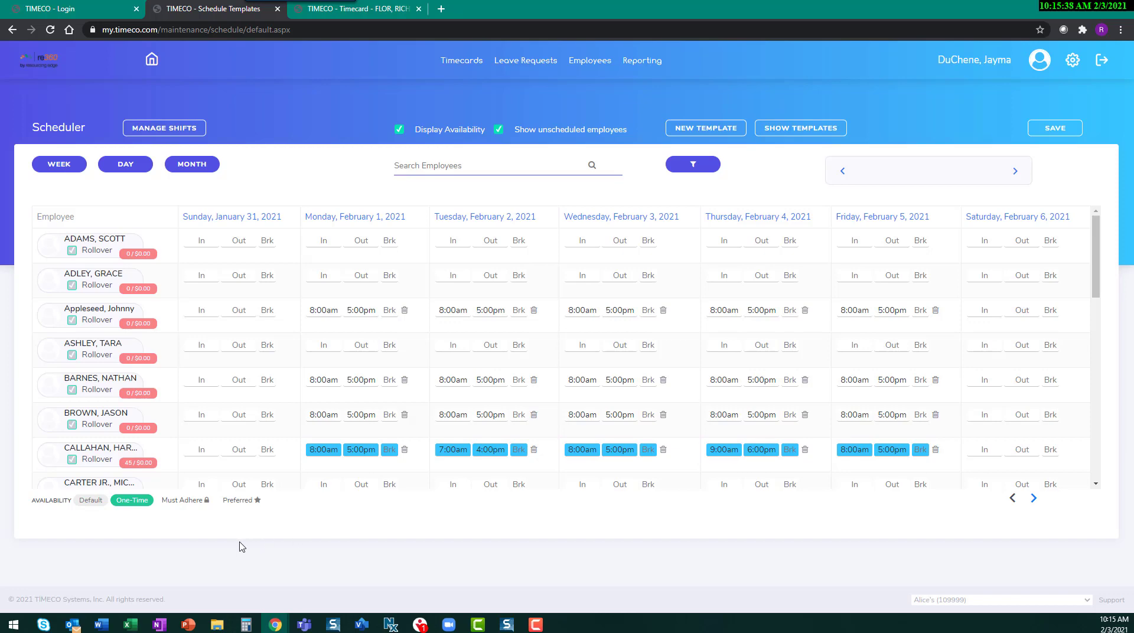
Step: Decline the pending shift change request for the 8:00am-5:00pm shift on 2/10/2021 and close the request list
click(181, 133)
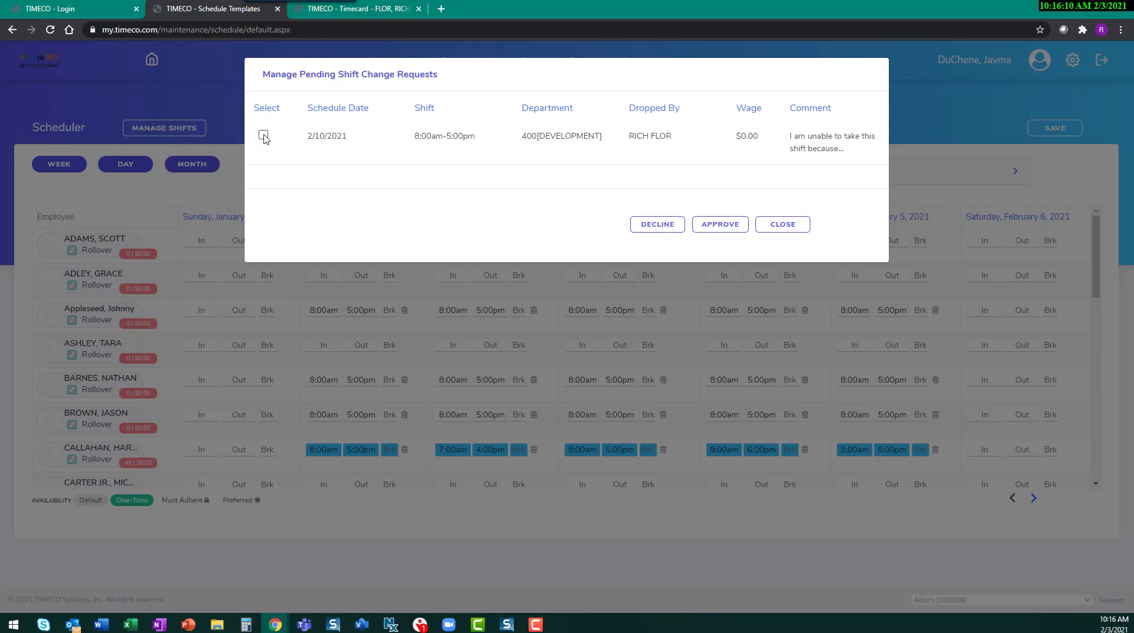
click(263, 136)
click(663, 229)
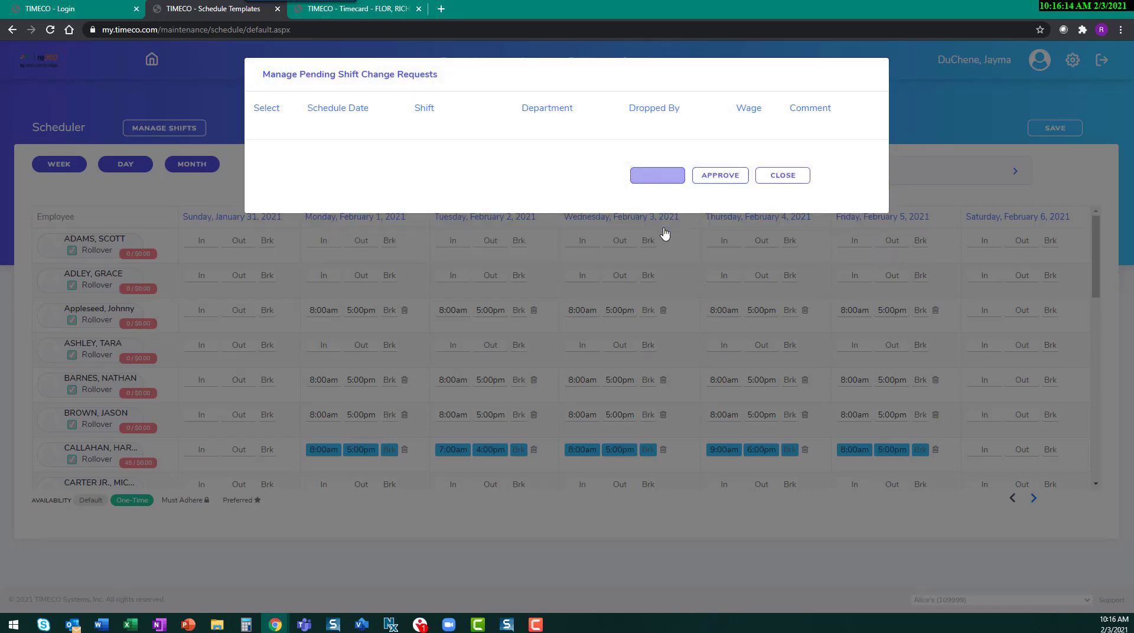
click(779, 180)
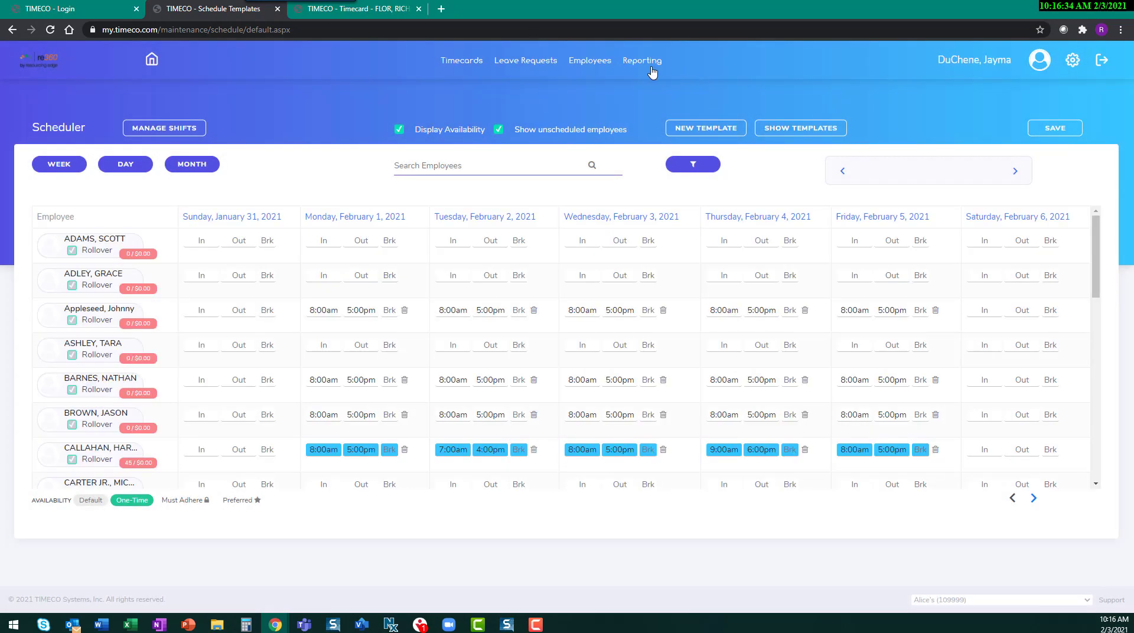
Step: Run the Leave Request report from the employee reports for 01/03/2021 to 02/03/2021, keeping the default filters
mouse_move(638, 67)
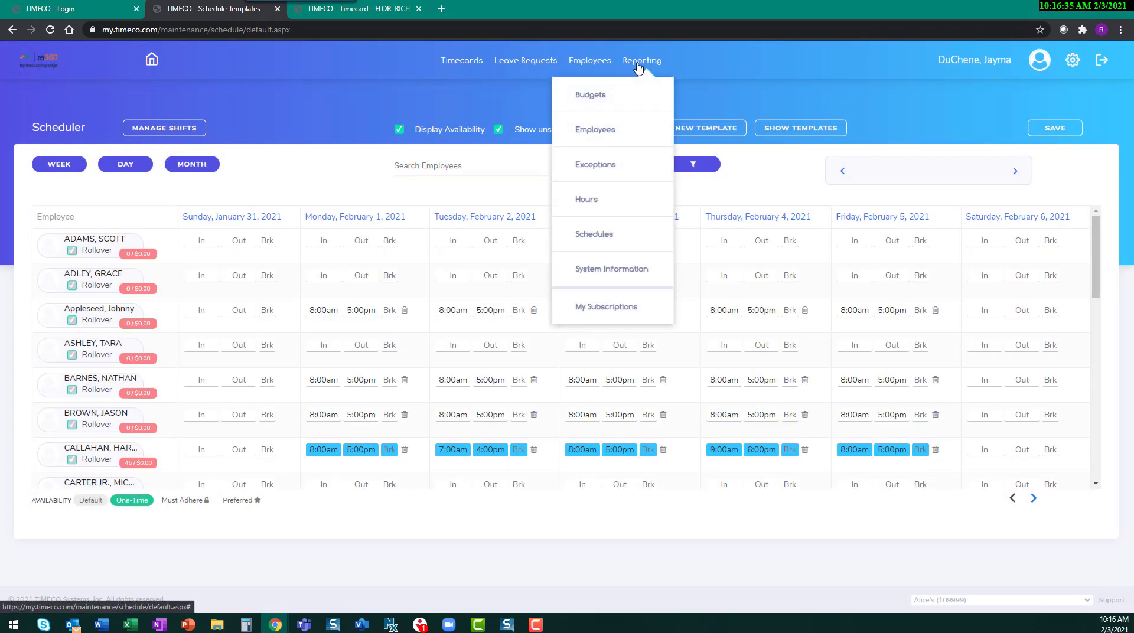
click(601, 134)
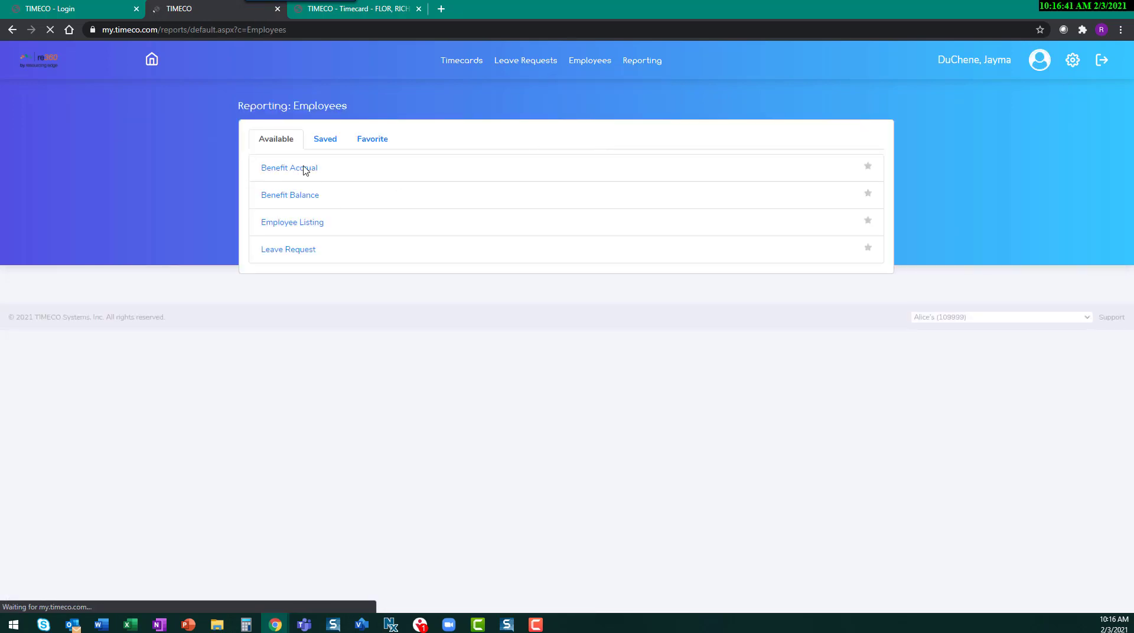
click(298, 251)
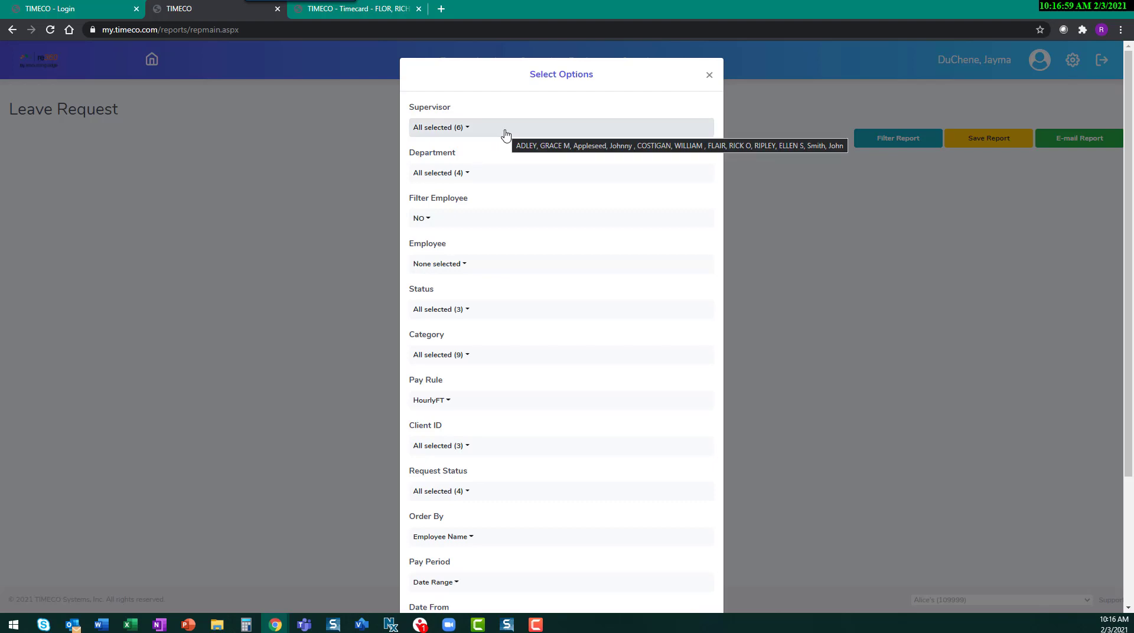
scroll(534, 446, down, 3)
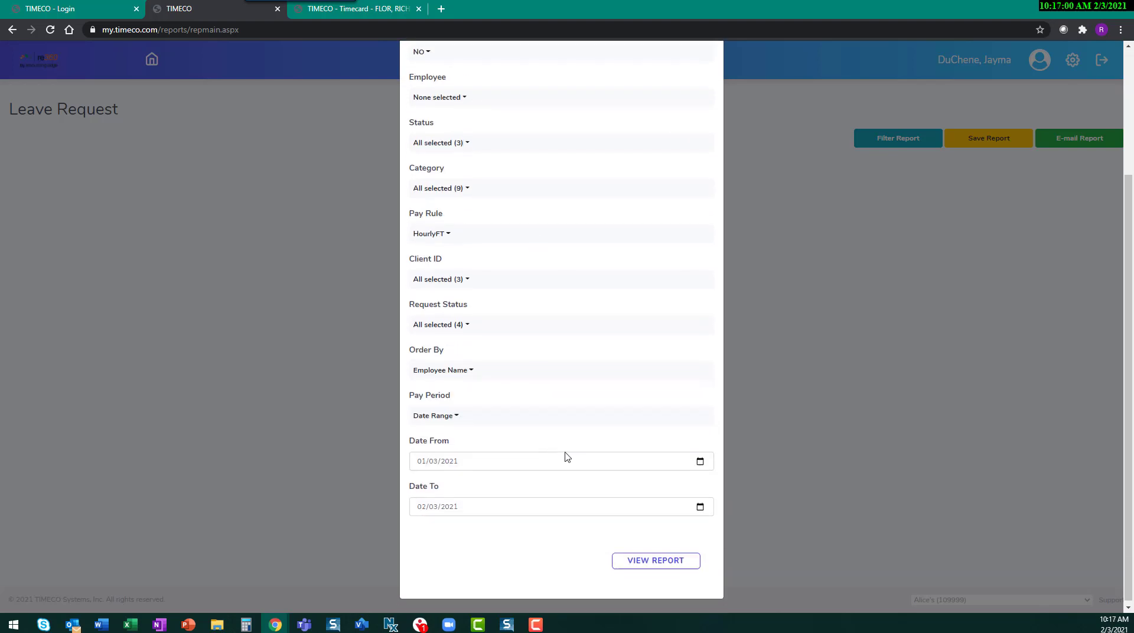
click(647, 558)
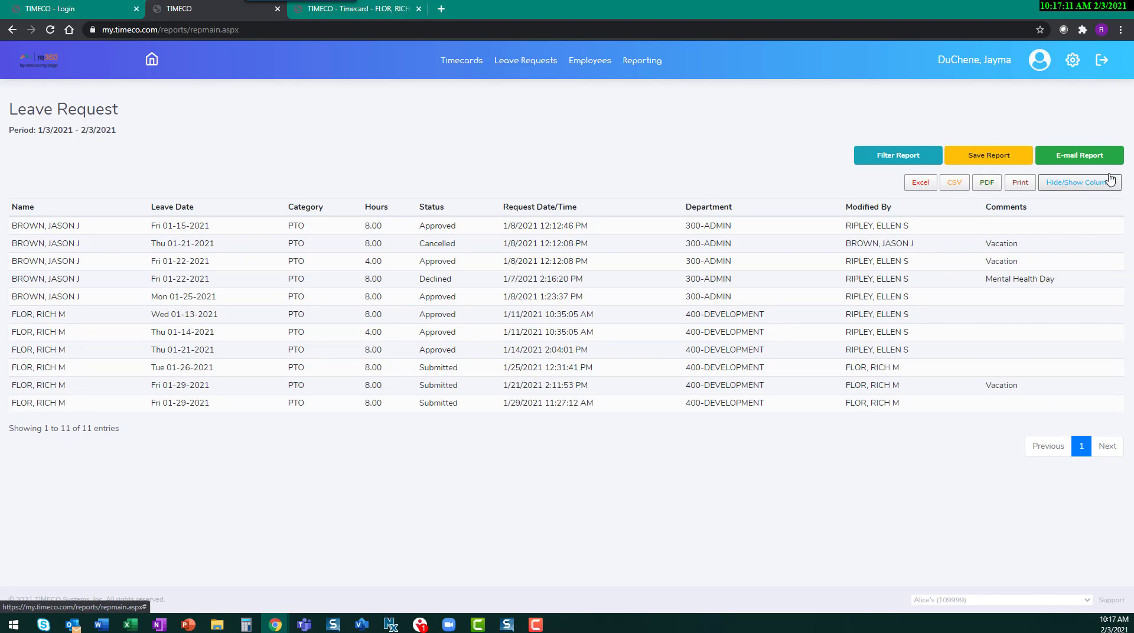
Step: Examine the e-mail and column visibility options of the Leave Request report
click(1084, 156)
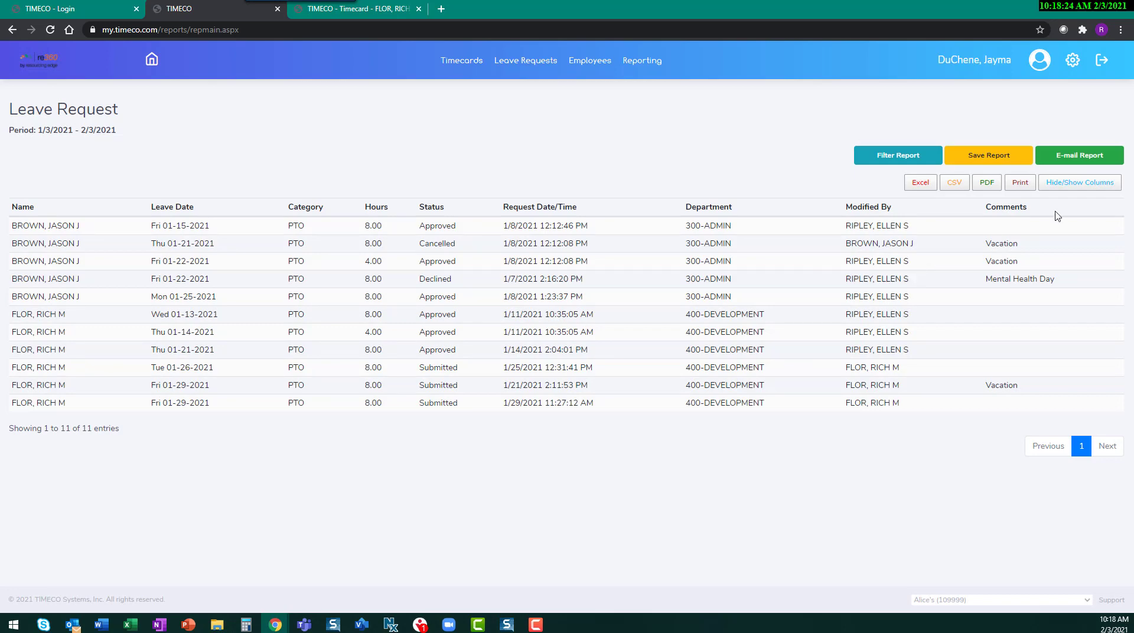
click(1072, 184)
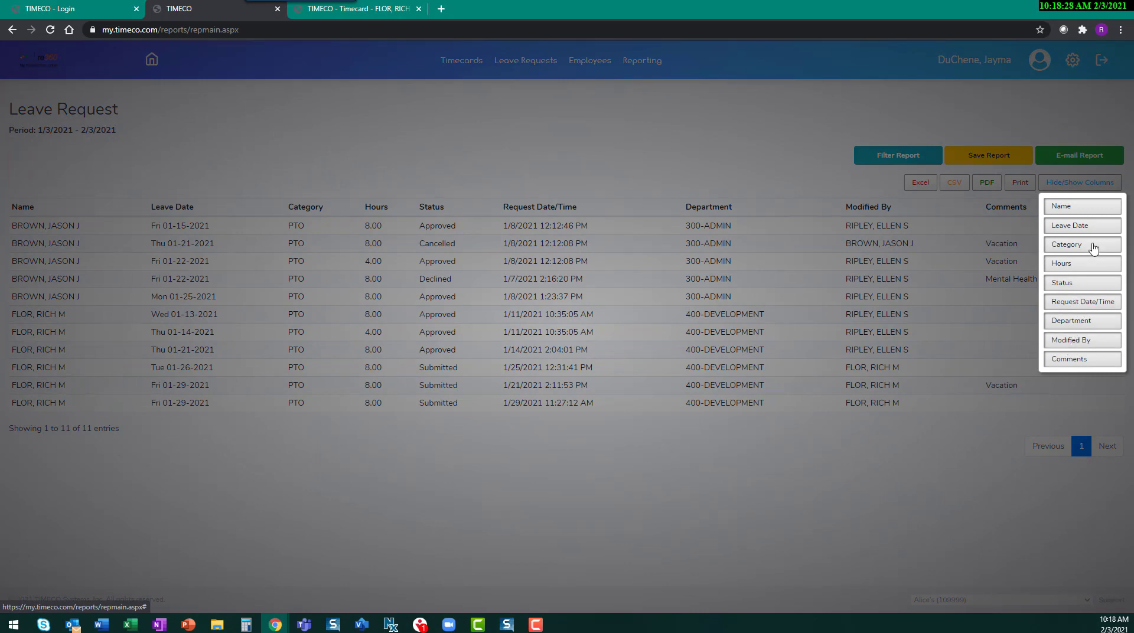
click(821, 189)
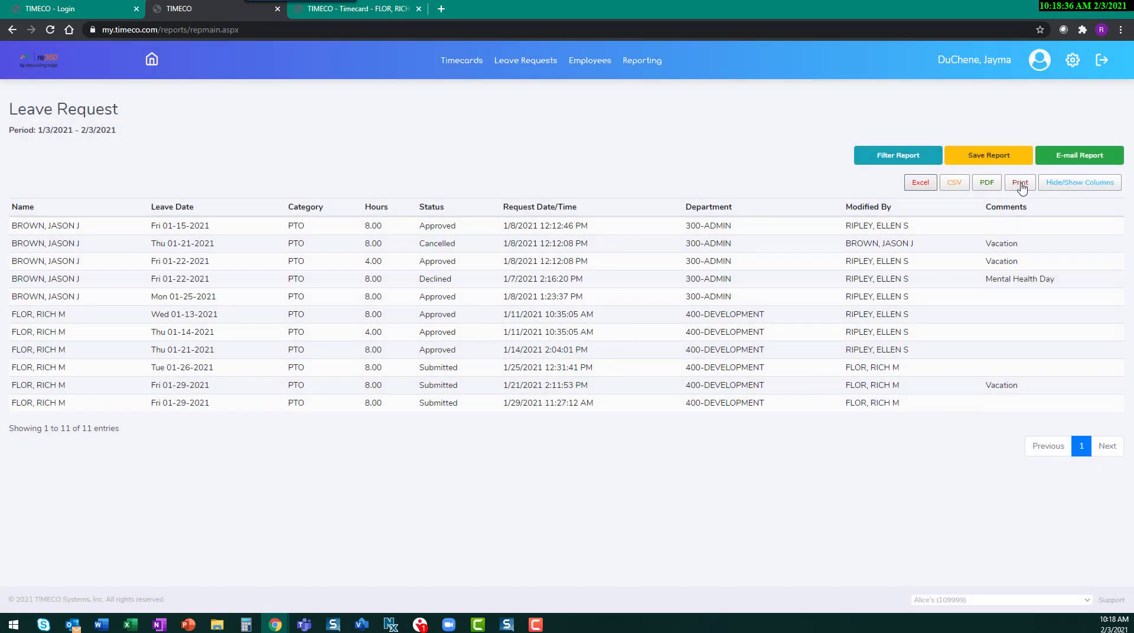
Step: Examine the save options of the Leave Request report, including its scheduled delivery settings, without saving the report
click(989, 155)
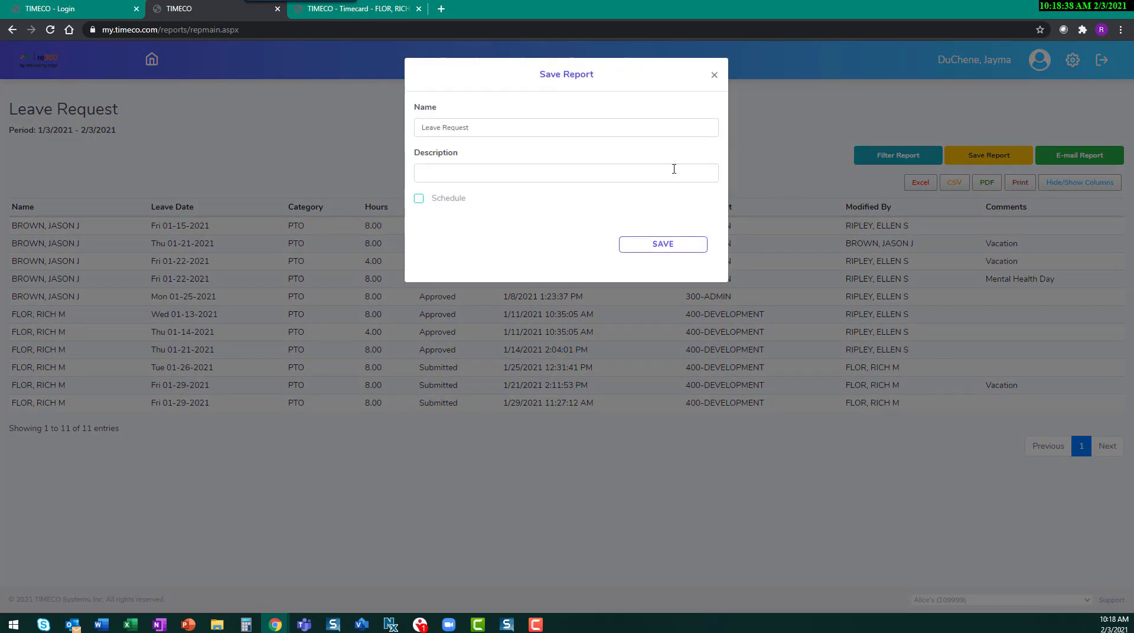
click(457, 176)
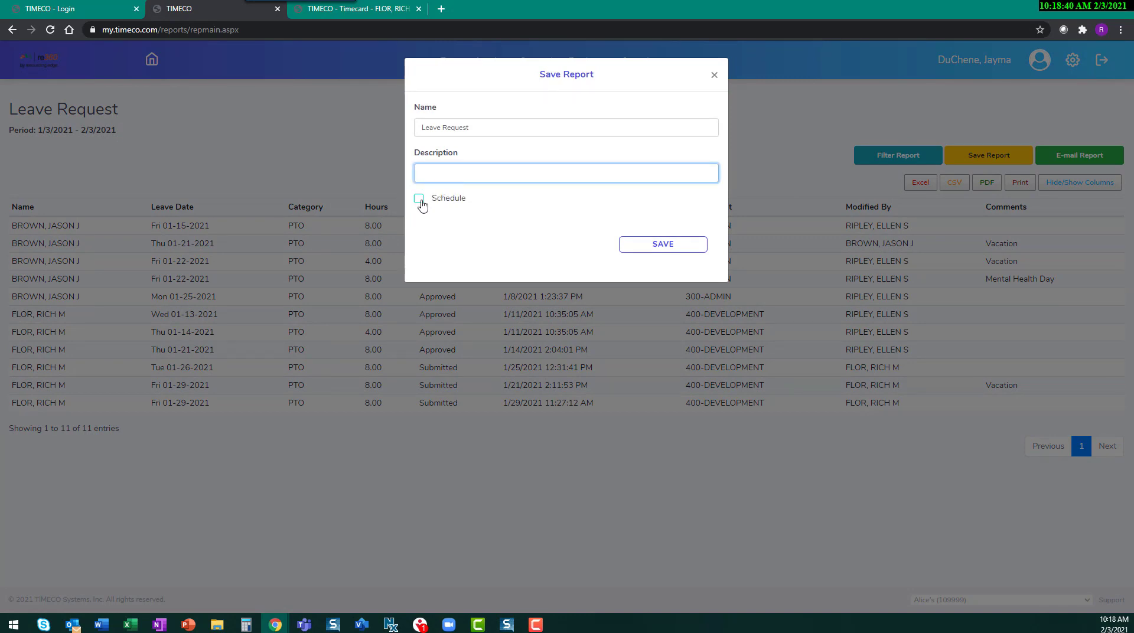
click(419, 199)
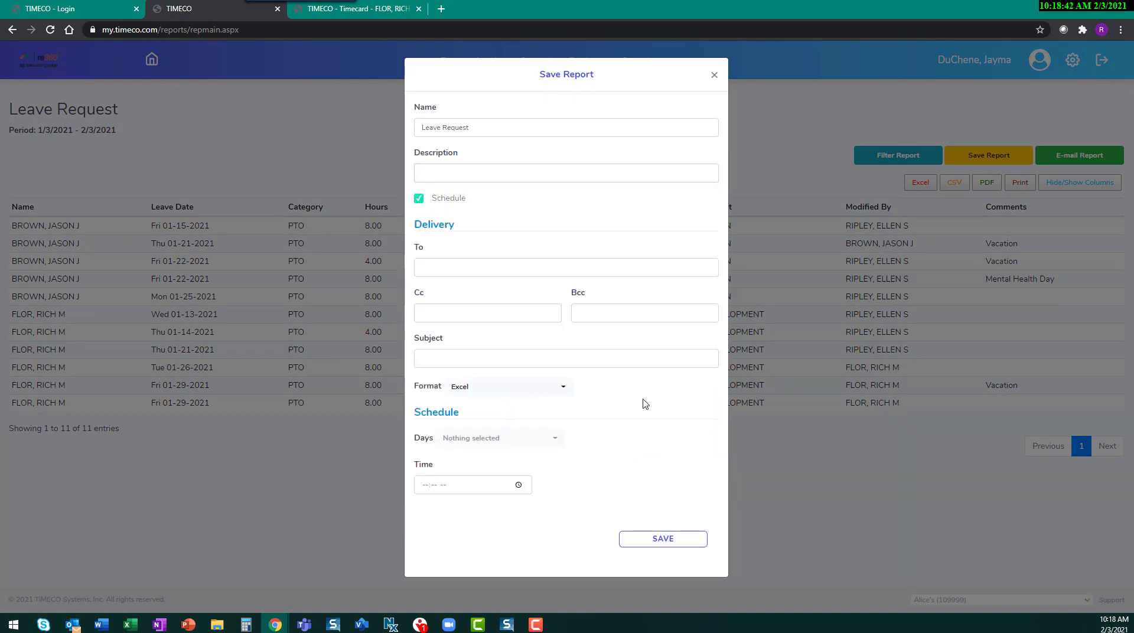
click(714, 78)
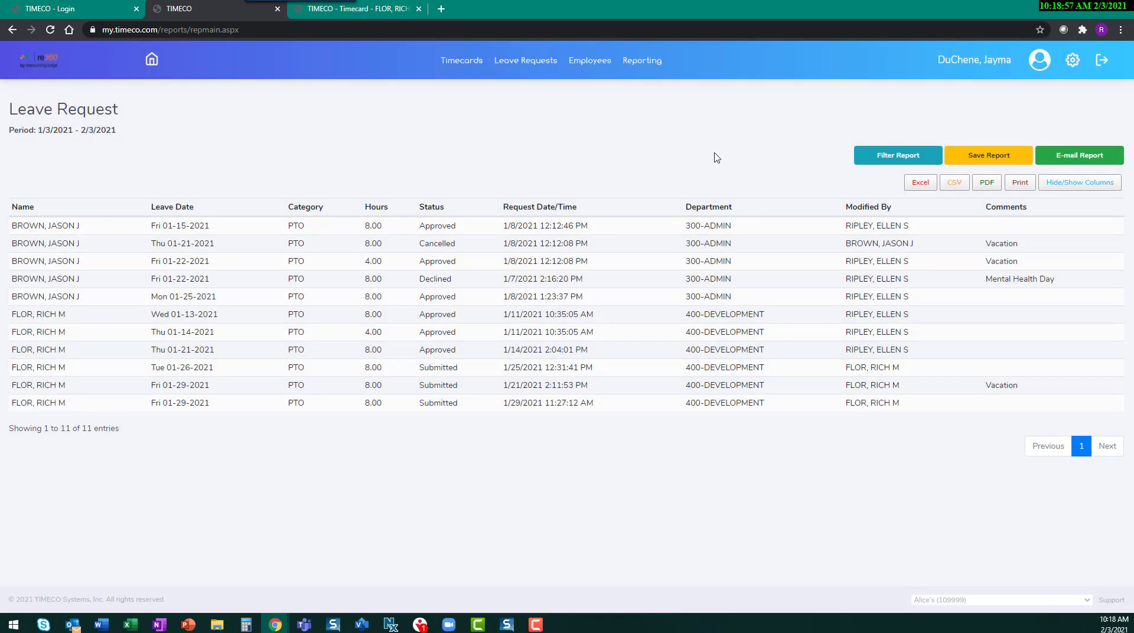
Step: Open GEO Locations and start a location named HQ, finding the Resourcing Edge office in Rockwall, TX on the map
mouse_move(1073, 61)
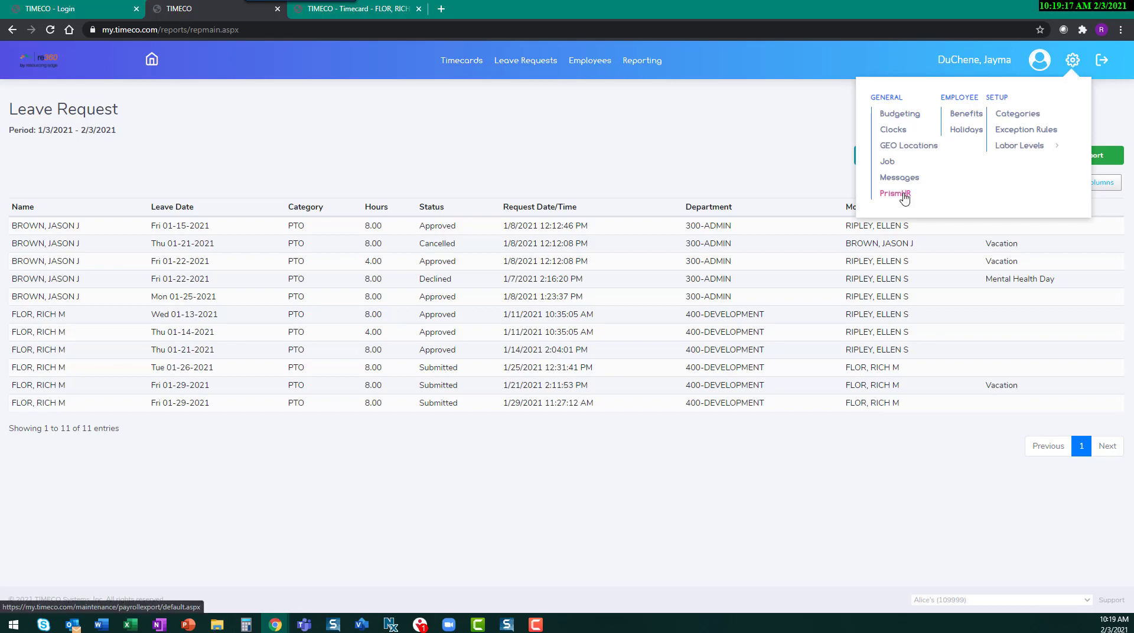
click(922, 148)
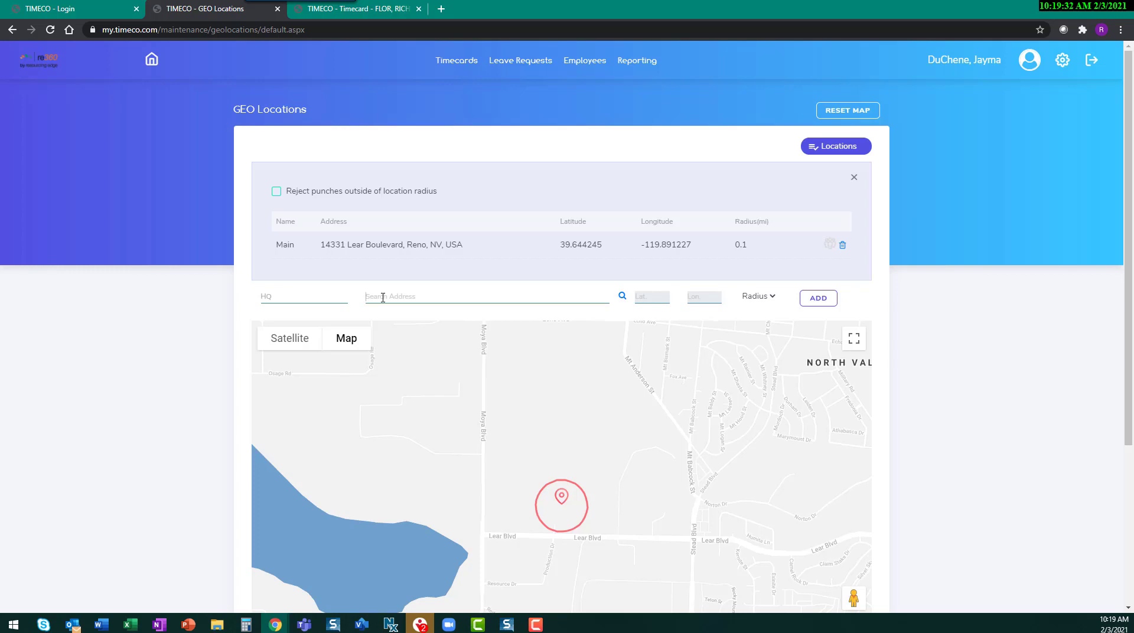
click(382, 297)
text(84)
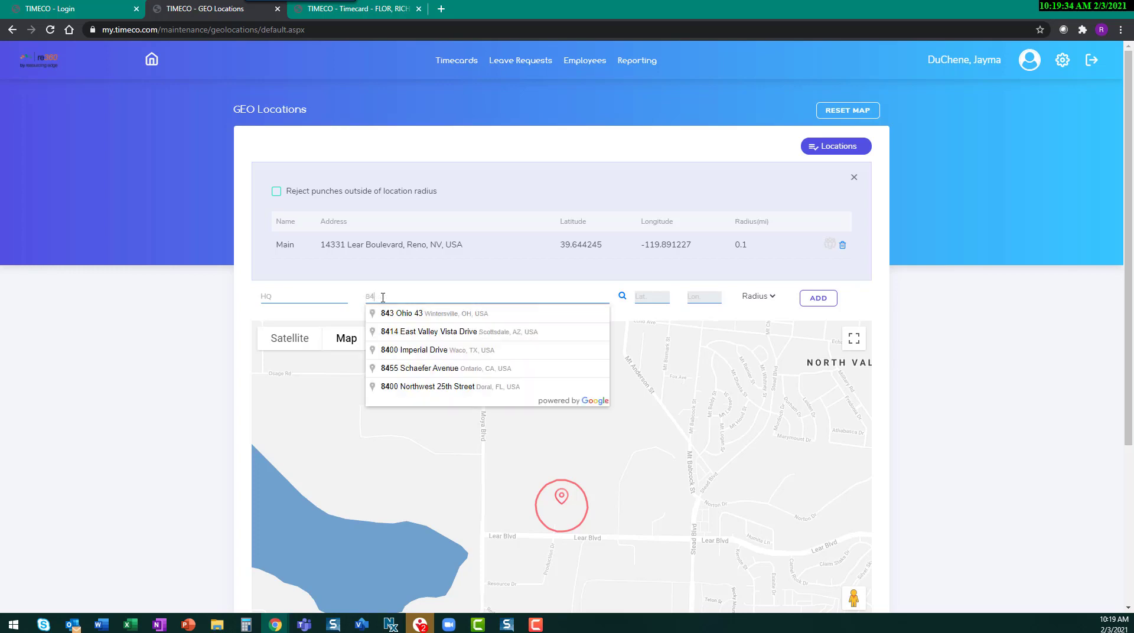
key(BackSpace)
key(BackSpace)
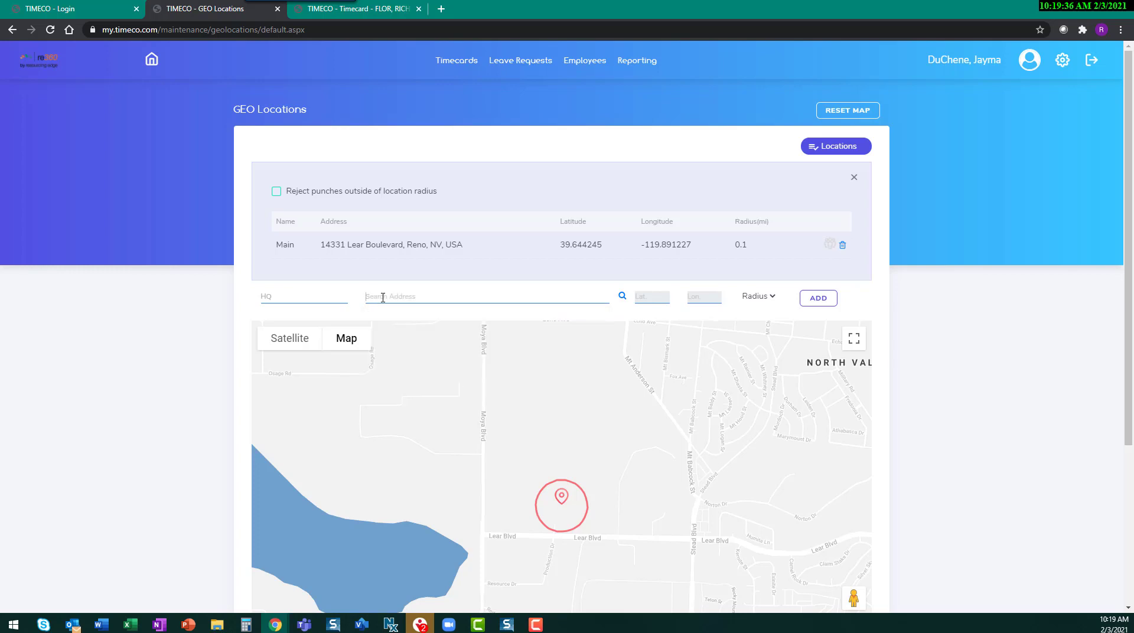
text(Resour)
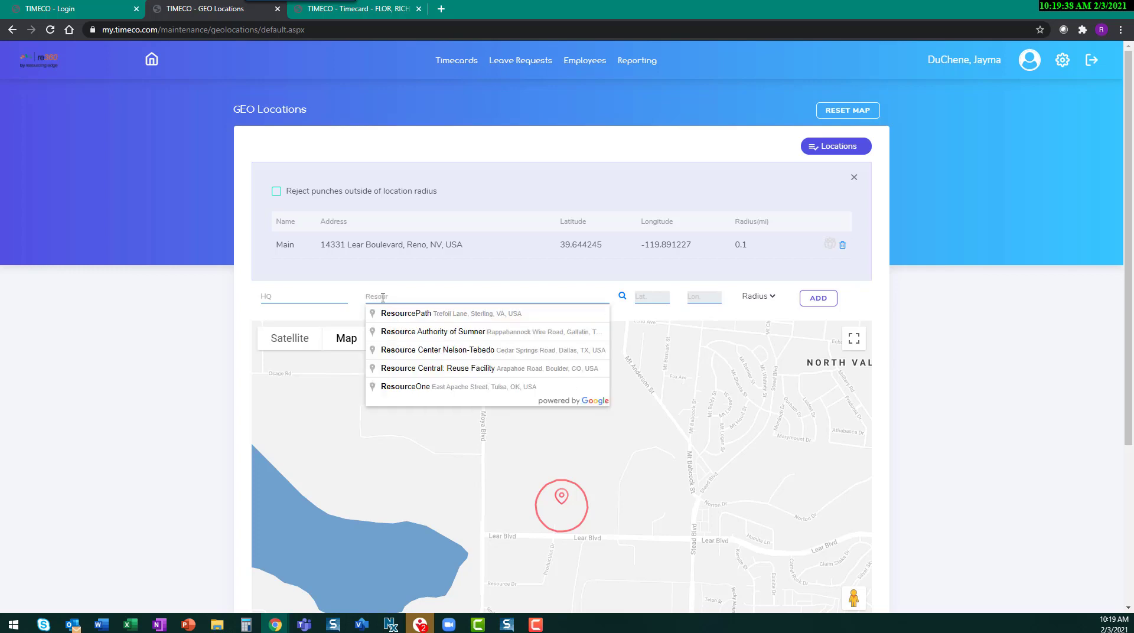
text(cing Edge)
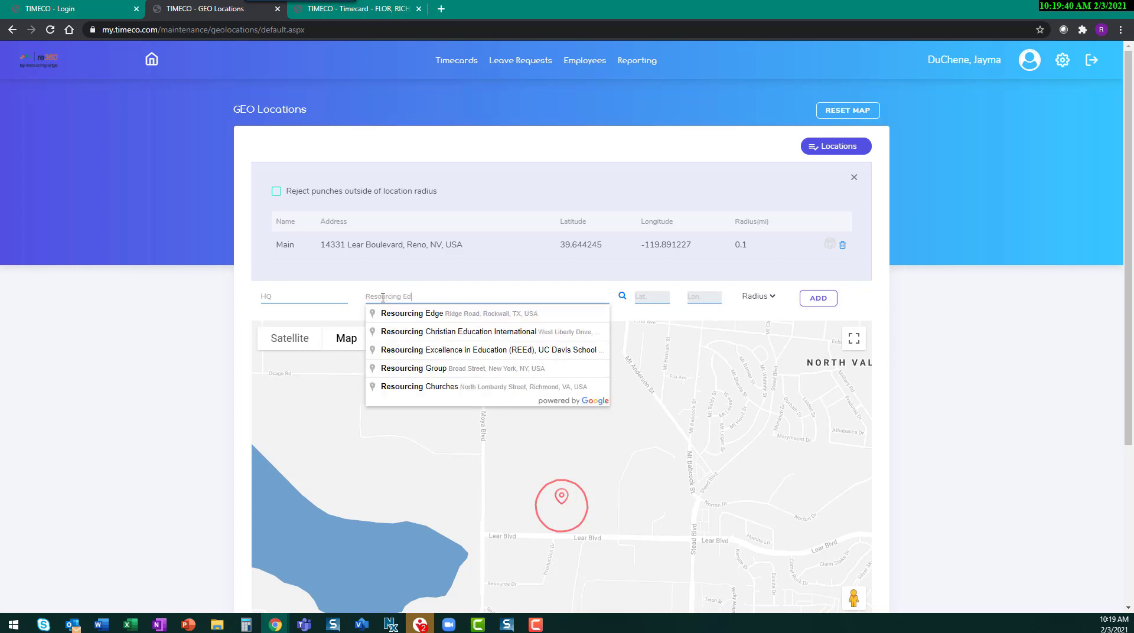
click(473, 316)
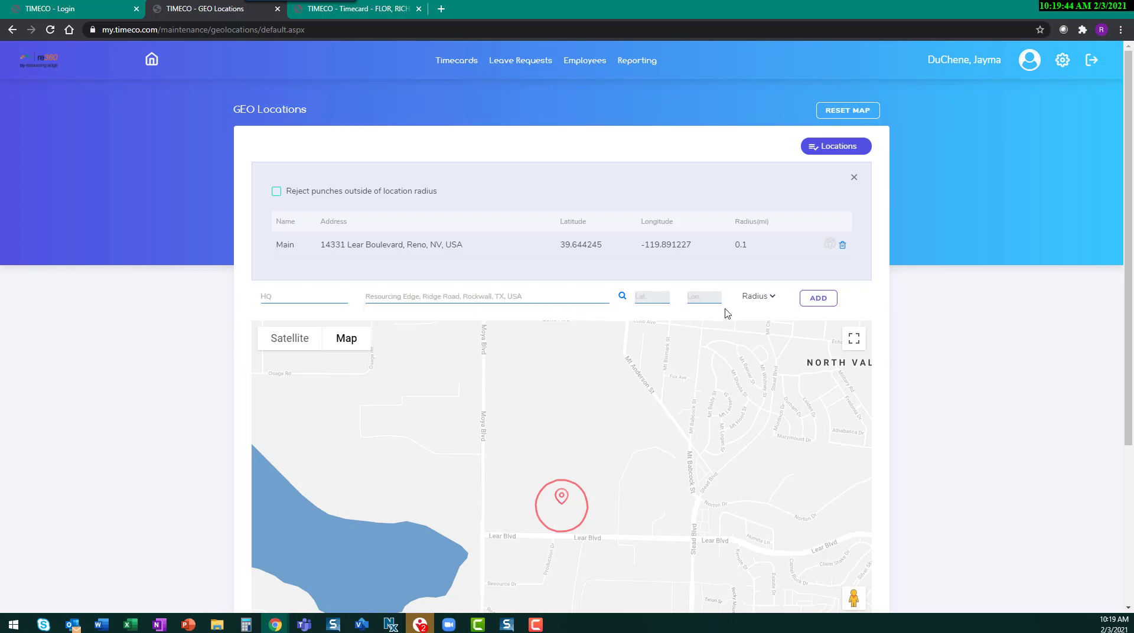
click(622, 296)
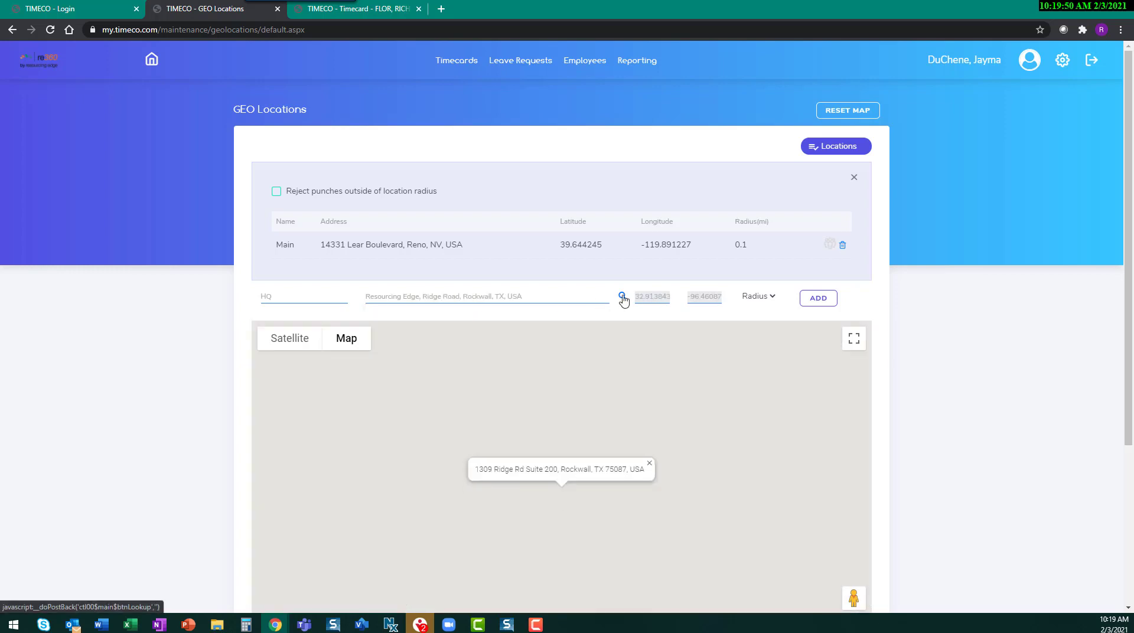
Step: Set the HQ location's radius to 0.1 mi and add it to the locations list
click(765, 300)
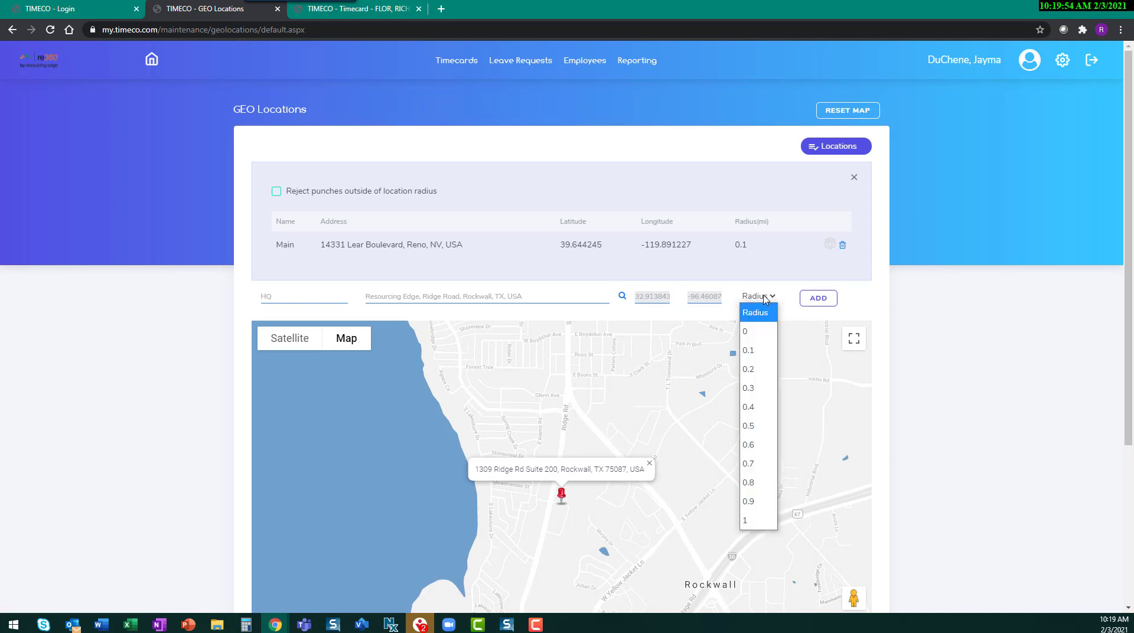
click(749, 350)
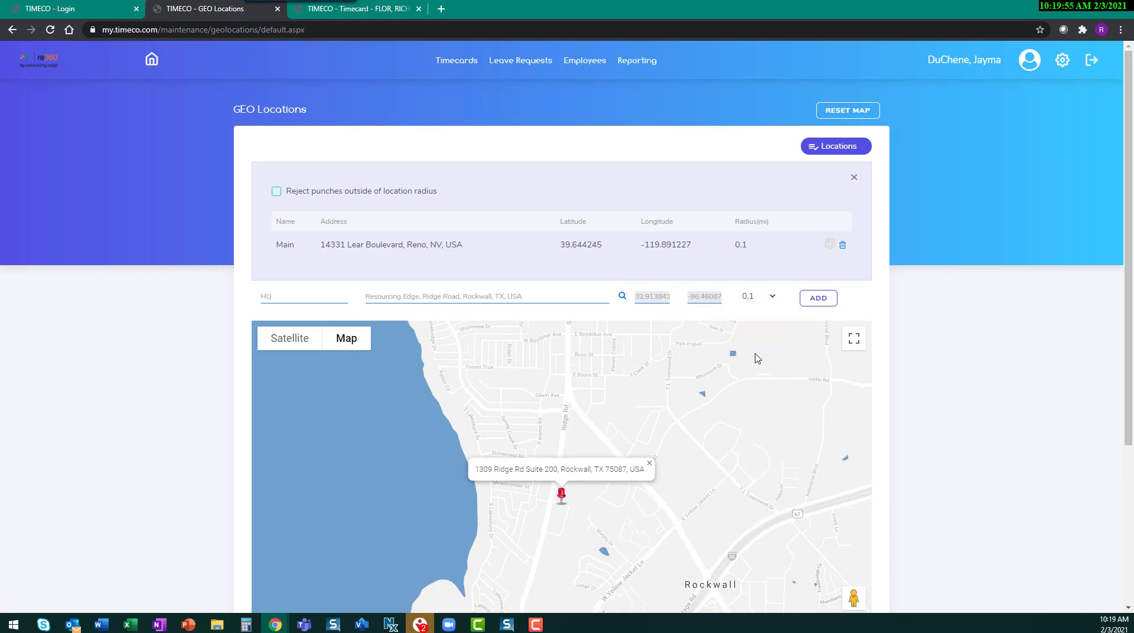
click(819, 303)
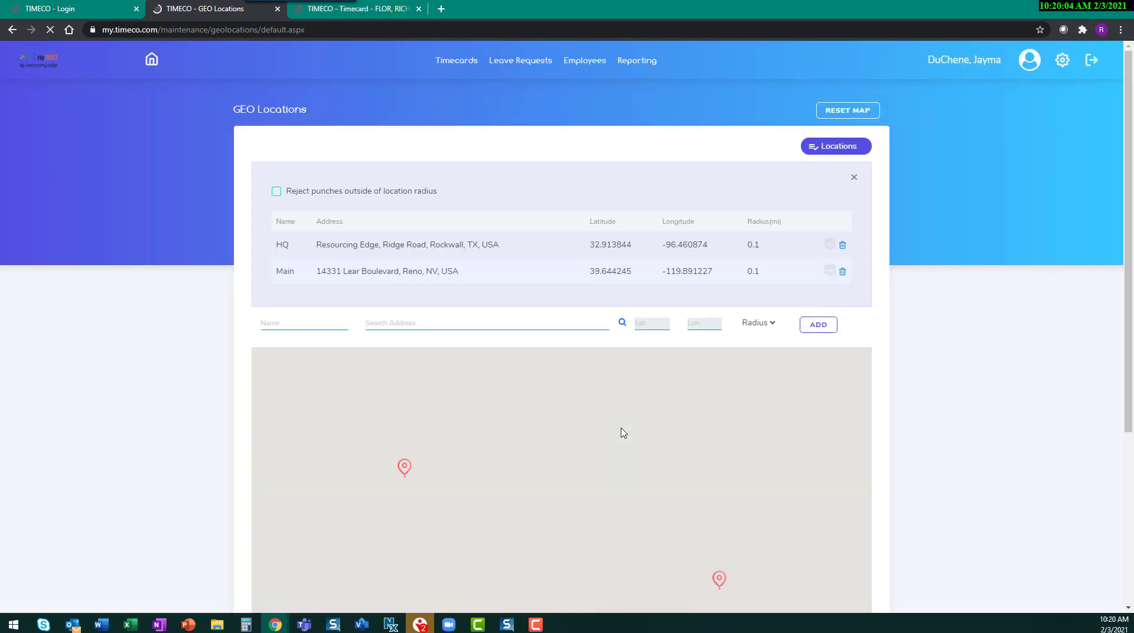
Step: Review the office markers on the map, and toggle the rejection of punches outside the location radius on and back off
scroll(719, 438, down, 4)
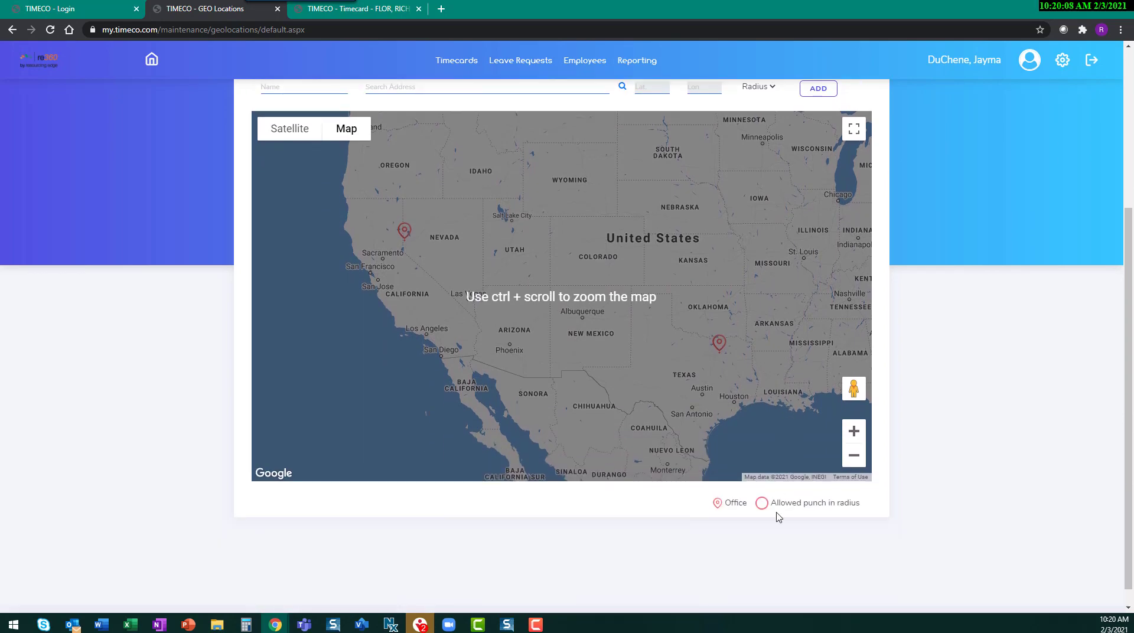
scroll(762, 507, up, 4)
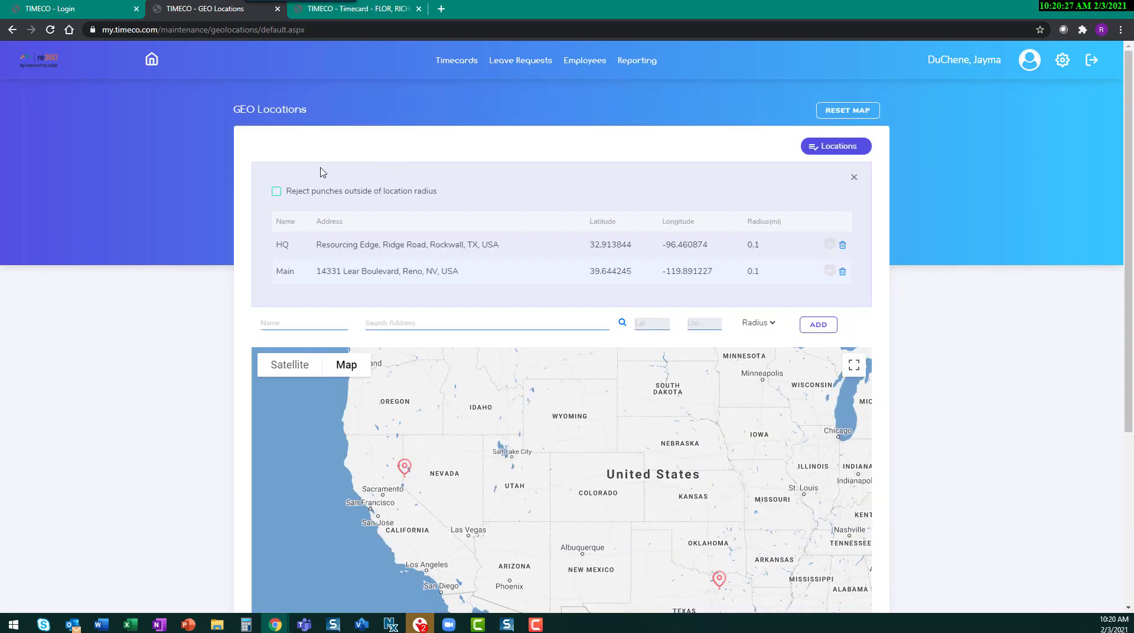
click(277, 192)
click(278, 193)
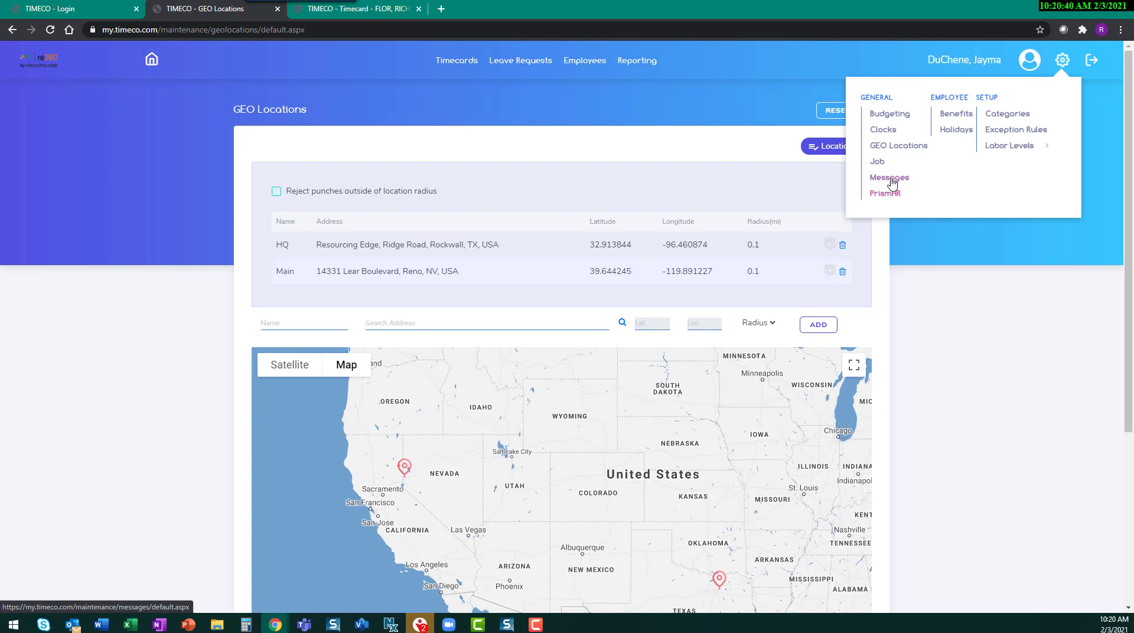
Step: Open the Messages page to view the posted employee messages
click(890, 179)
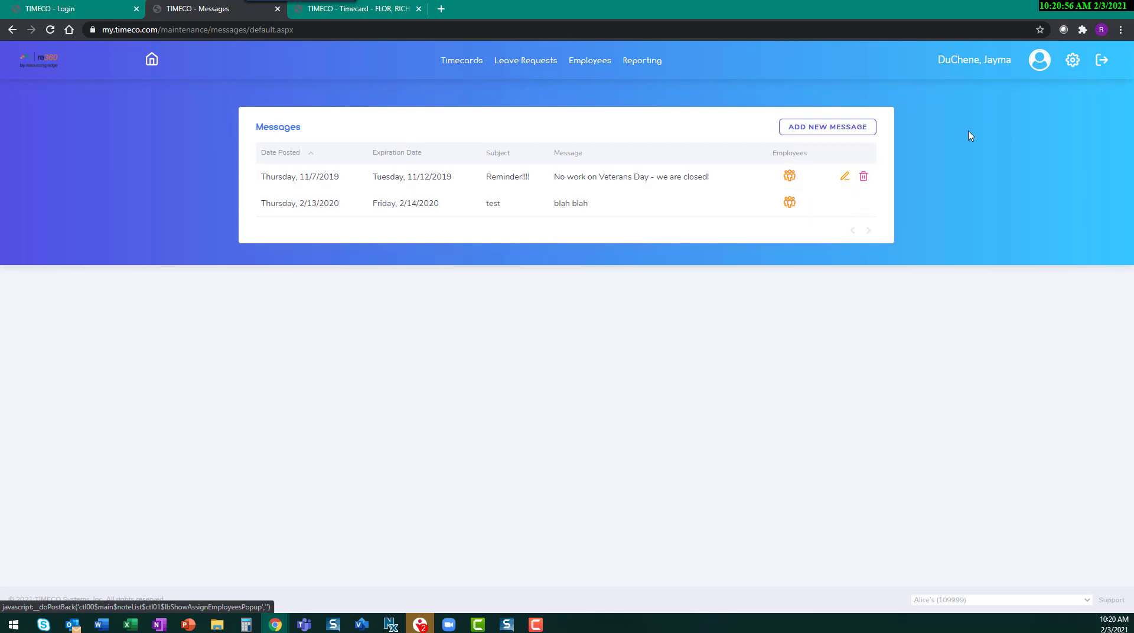
Step: Open the PrismHR Payroll Export and preview payroll hours for the Previous pay period with the ALICE template
click(1073, 61)
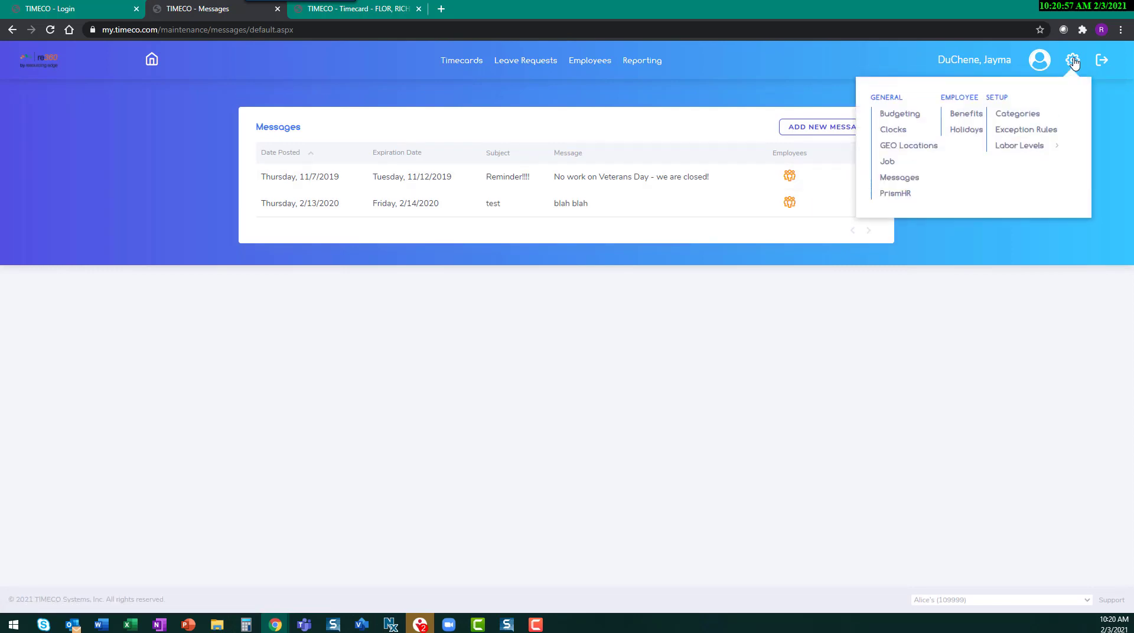
click(903, 195)
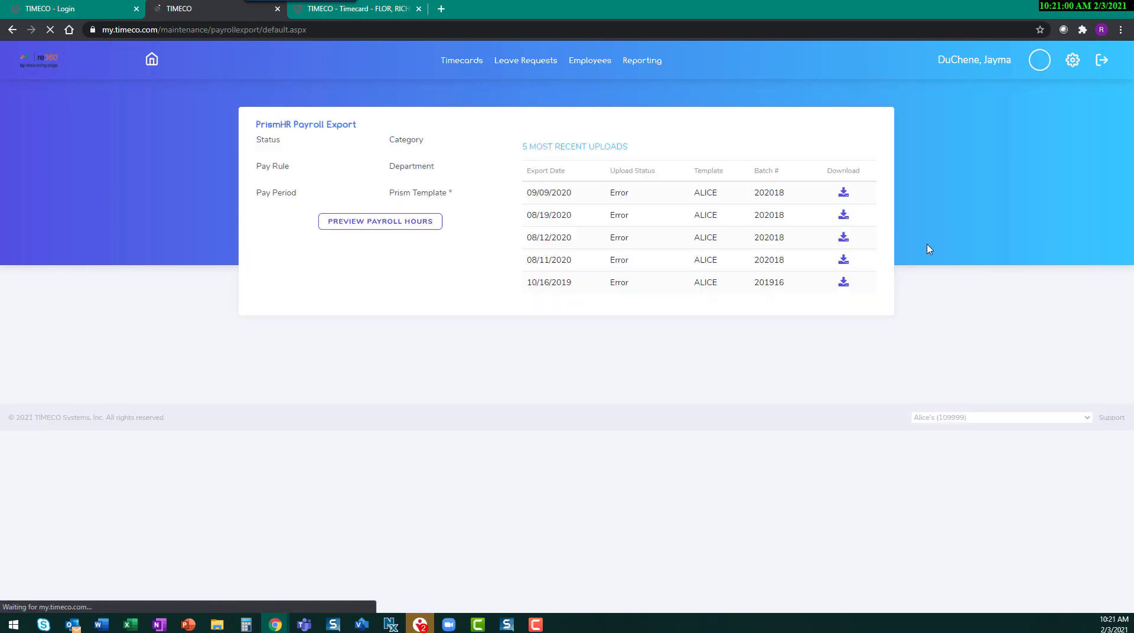
click(404, 291)
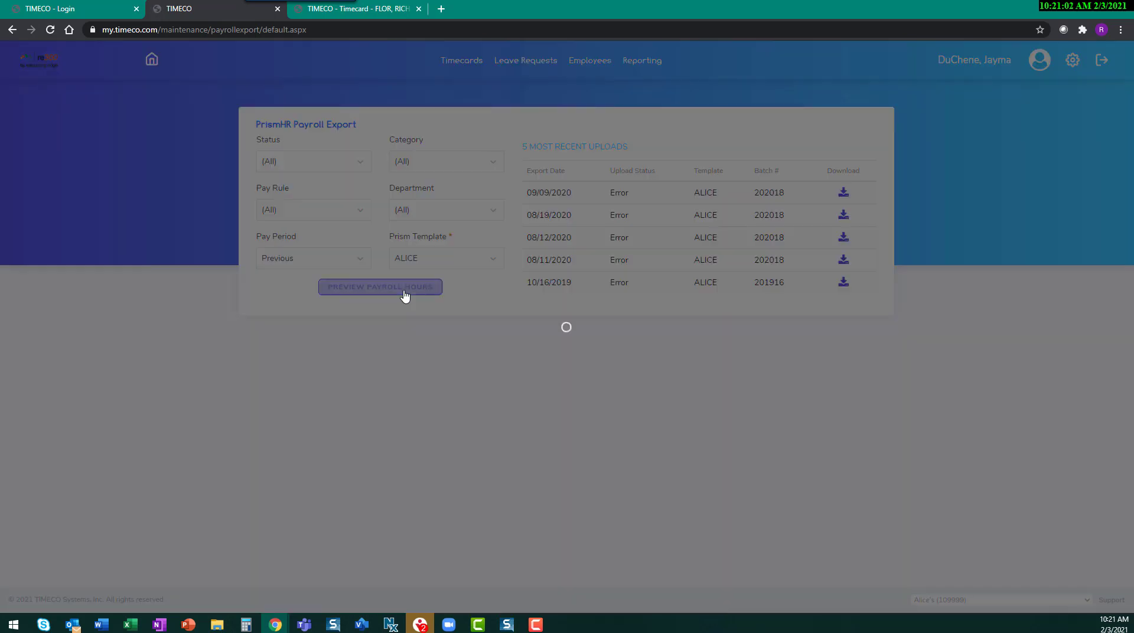
scroll(605, 439, down, 1)
scroll(606, 439, down, 1)
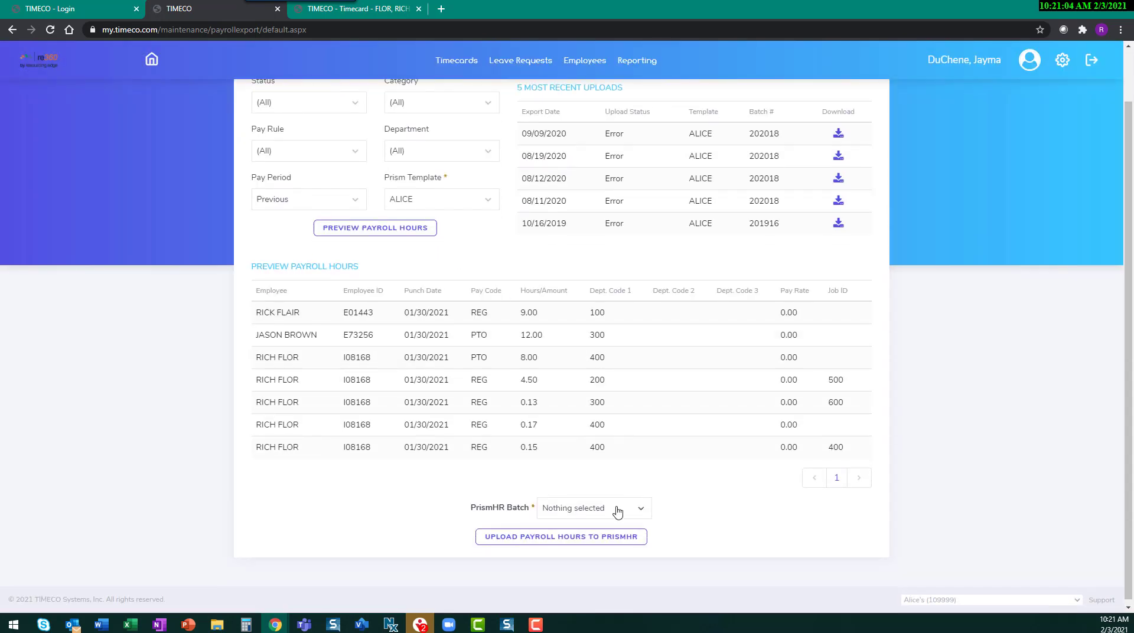
click(617, 508)
click(596, 542)
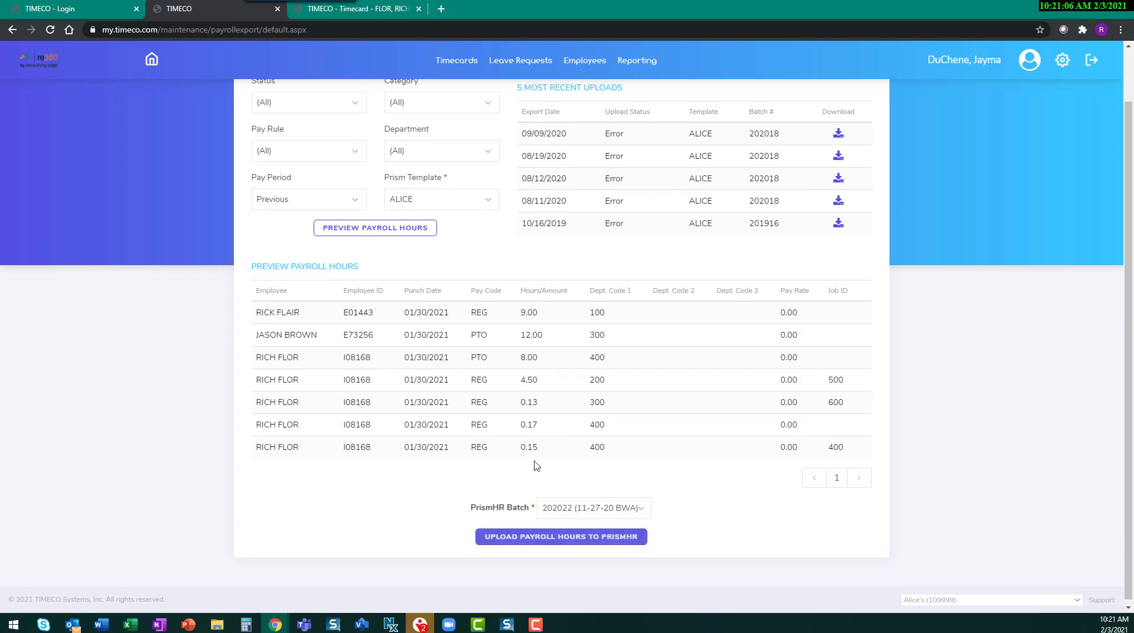
click(559, 544)
Step: Open the Holidays page to view the 2021 holiday list
mouse_move(1068, 66)
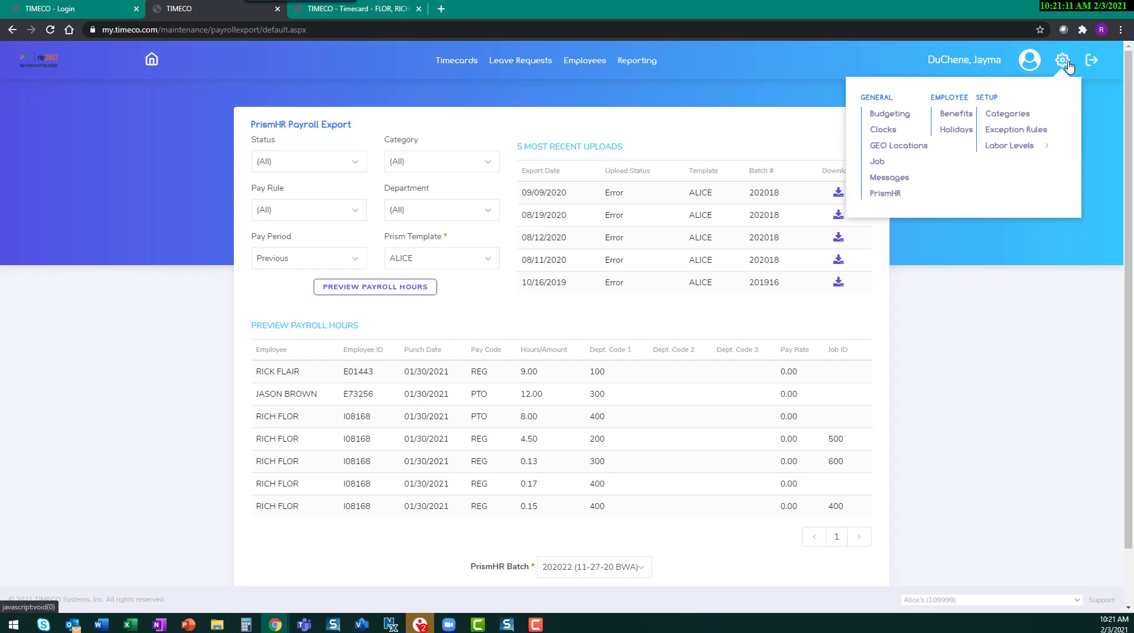
click(958, 131)
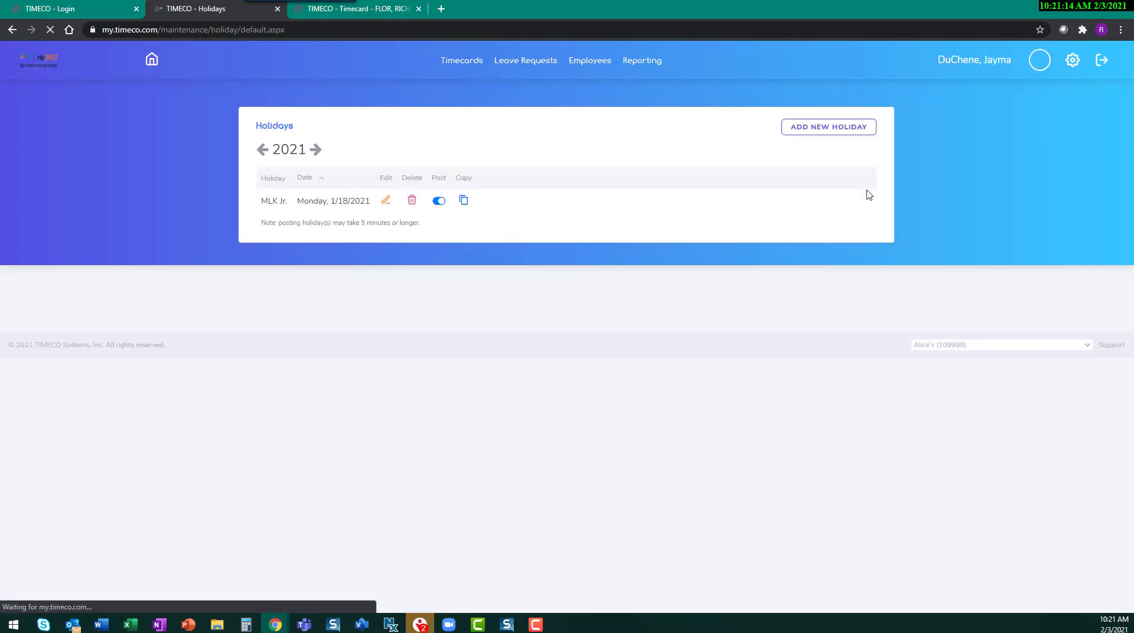